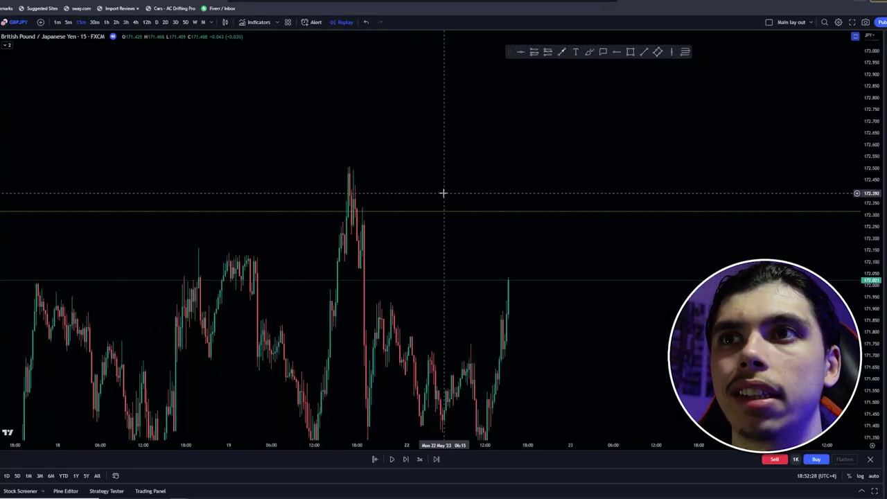
Switch the GBPJPY chart to the 1-minute timeframe and examine the latest rally
click(57, 21)
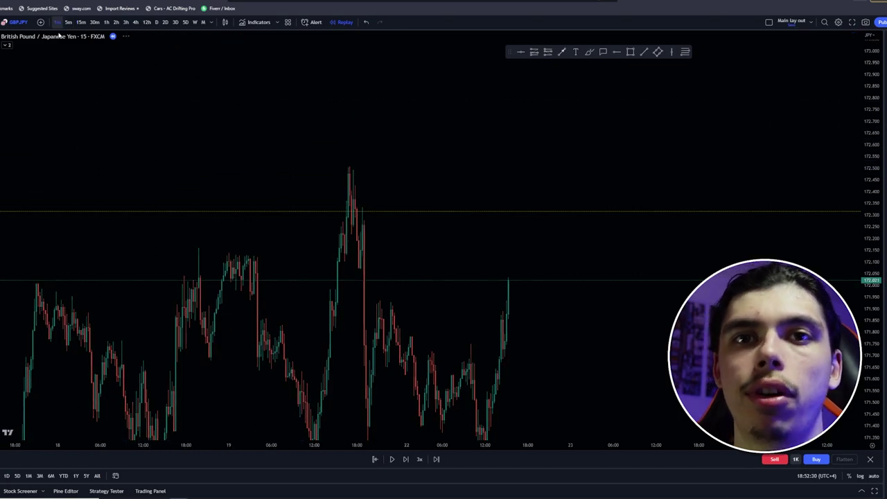
scroll(544, 182, down, 5)
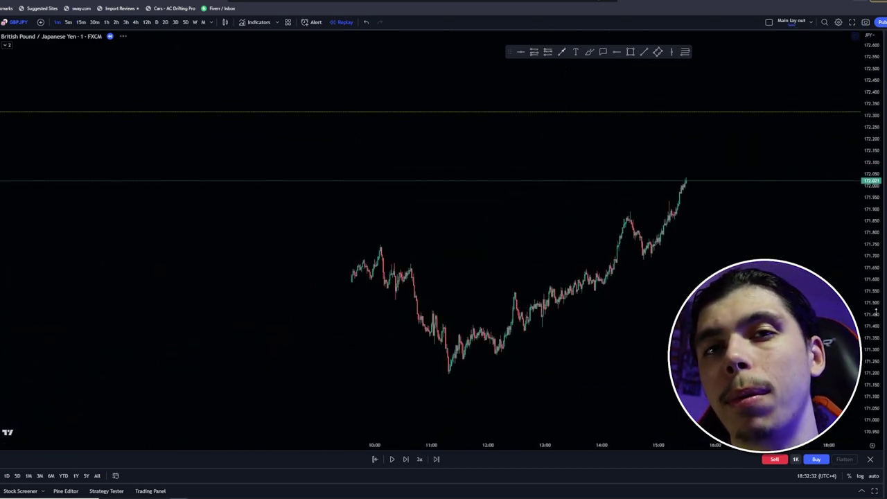
scroll(680, 198, up, 3)
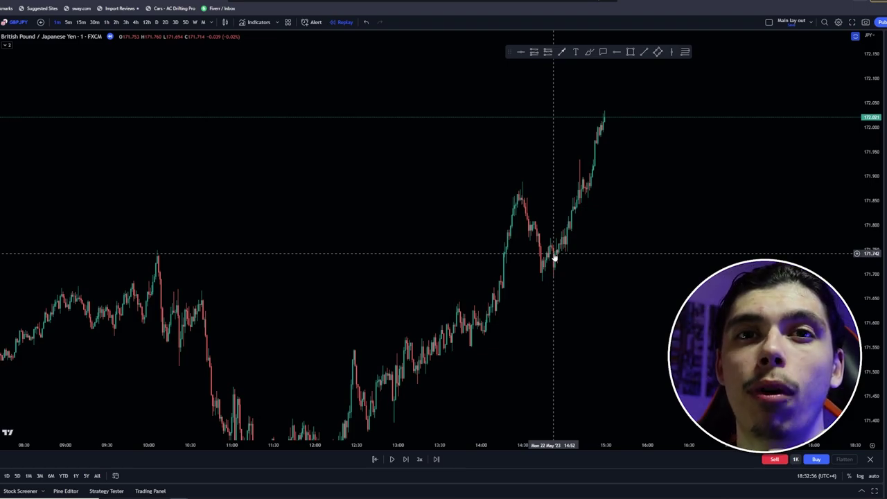
drag(442, 194, 447, 226)
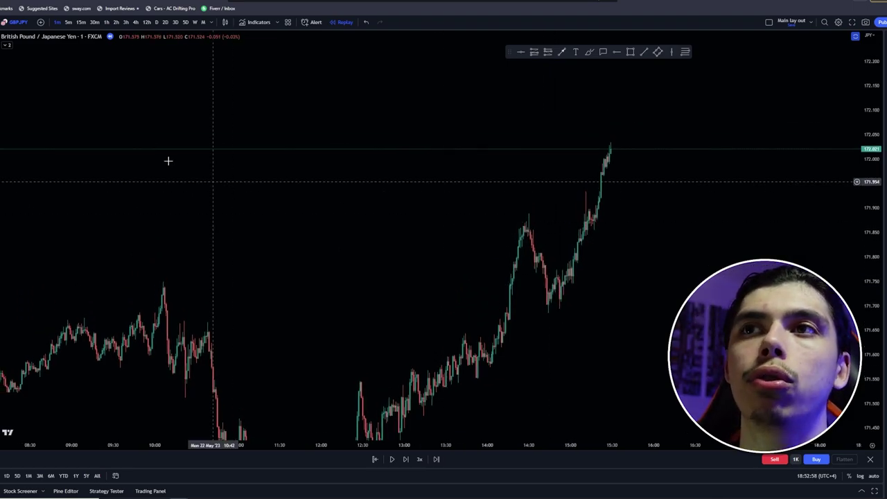
View the same price action on the 5-minute timeframe, including the earlier peak and drop
click(68, 22)
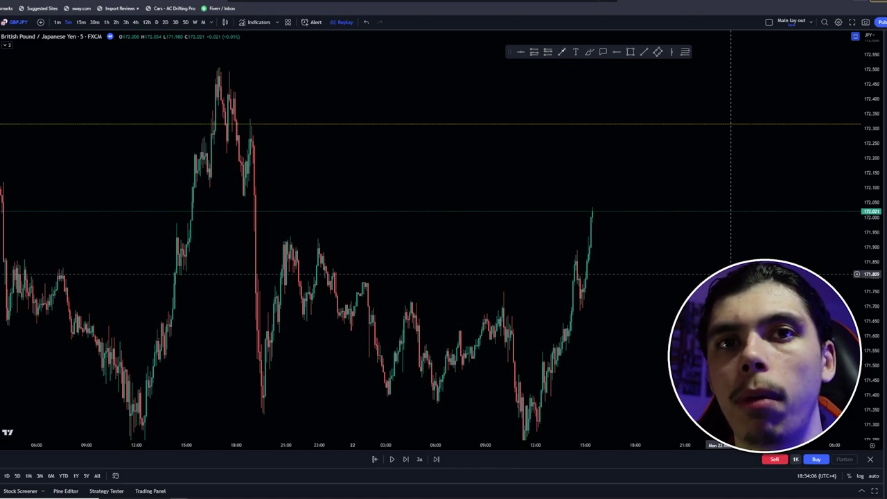
drag(388, 238, 520, 194)
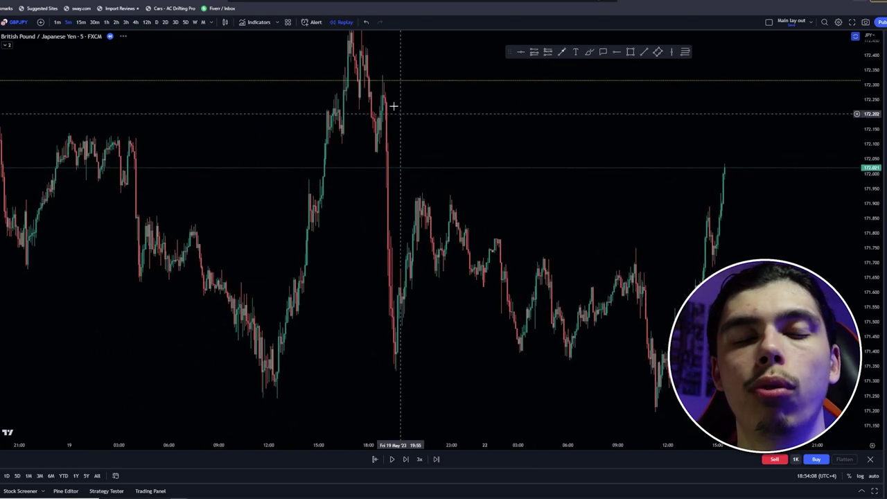
drag(460, 170, 475, 202)
Return the chart to the 15-minute timeframe and advance the replay by one bar
click(81, 22)
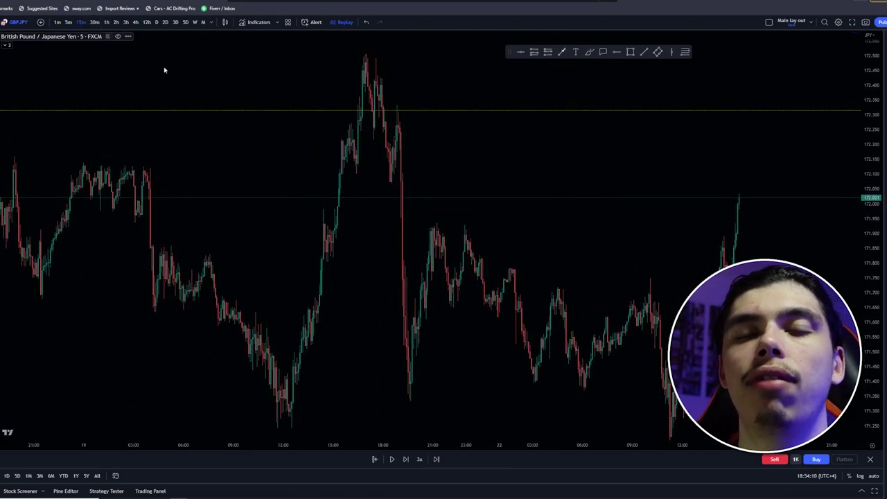
drag(870, 139, 870, 263)
scroll(726, 266, up, 9)
drag(590, 267, 563, 263)
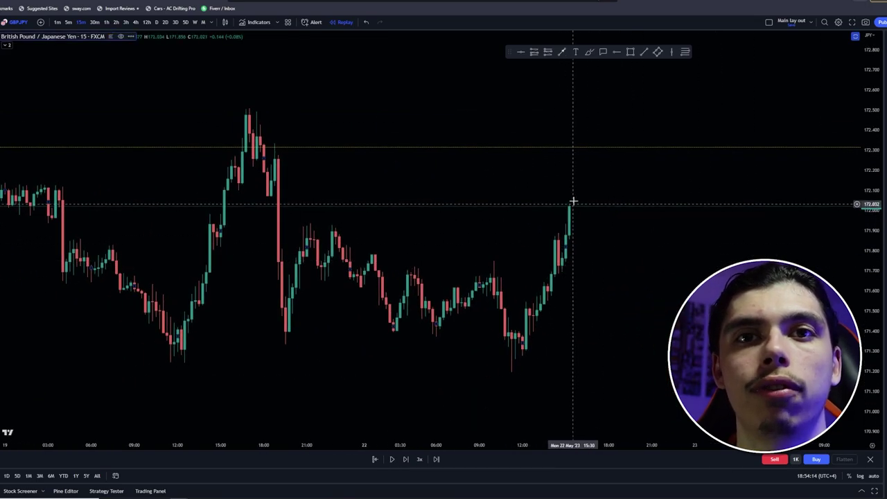
click(407, 459)
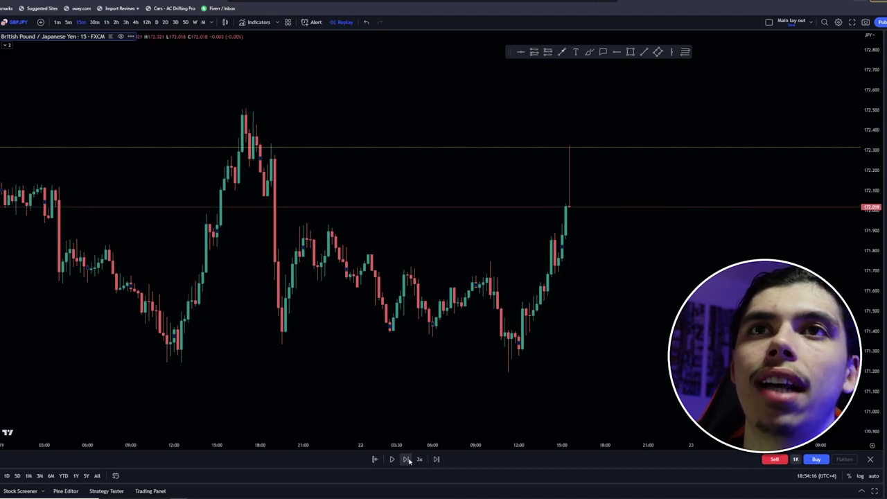
drag(602, 189, 564, 214)
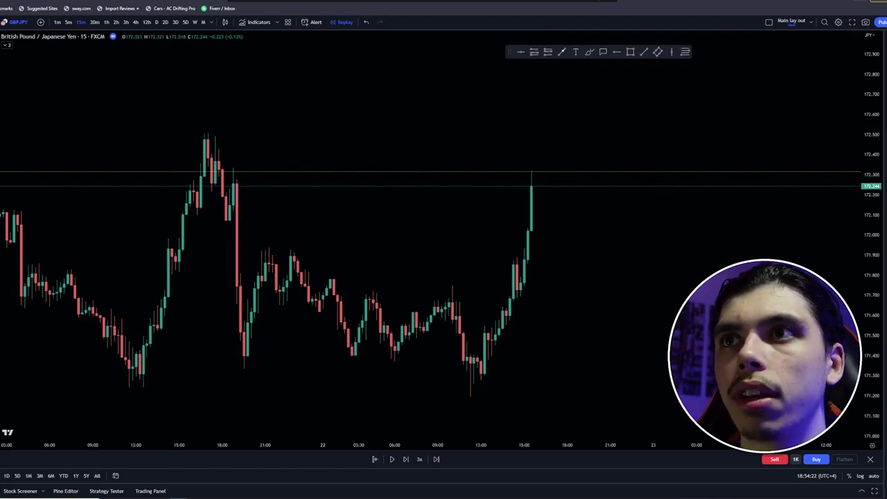
Brush two short marks near the base of the latest bullish candle and a long line from the earlier drop's start across the rally
drag(511, 251, 563, 254)
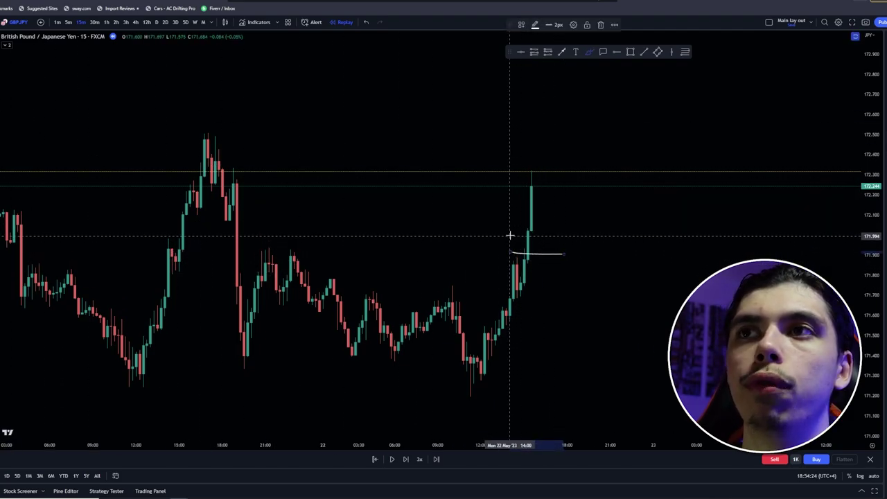
drag(511, 234, 544, 229)
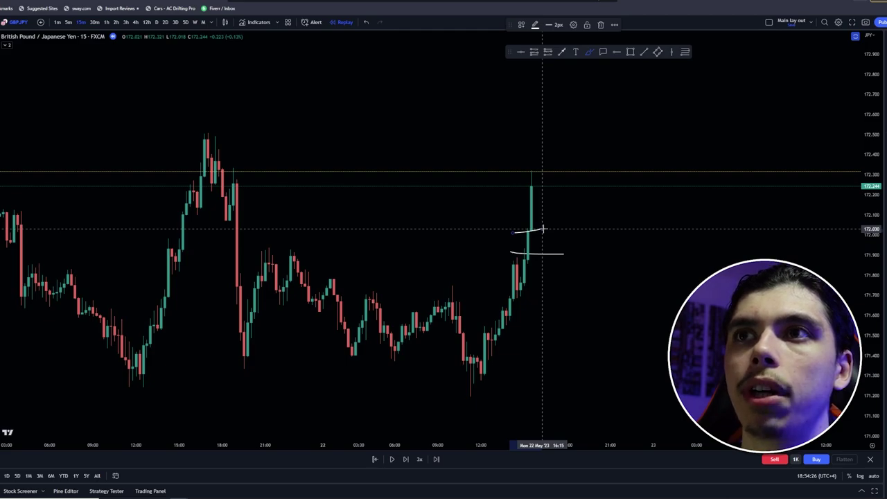
drag(234, 183, 728, 203)
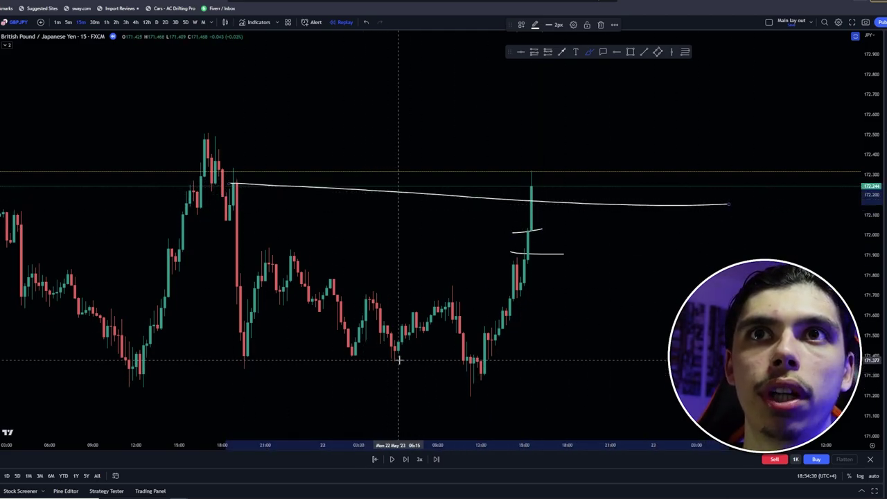
Advance the replay bar by bar through the yellow level, circling the candles around it and sketching an M shape with the brush
click(406, 458)
click(405, 459)
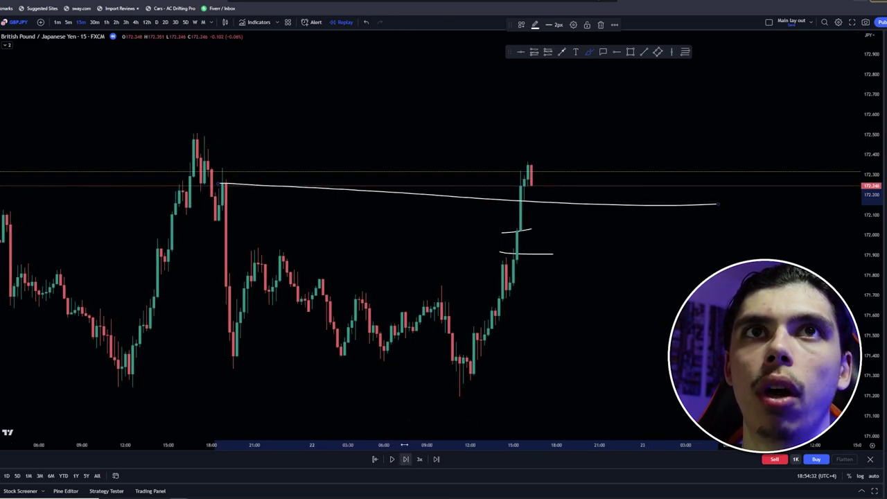
mouse_move(541, 161)
mouse_down()
mouse_move(531, 193)
mouse_move(555, 207)
mouse_up()
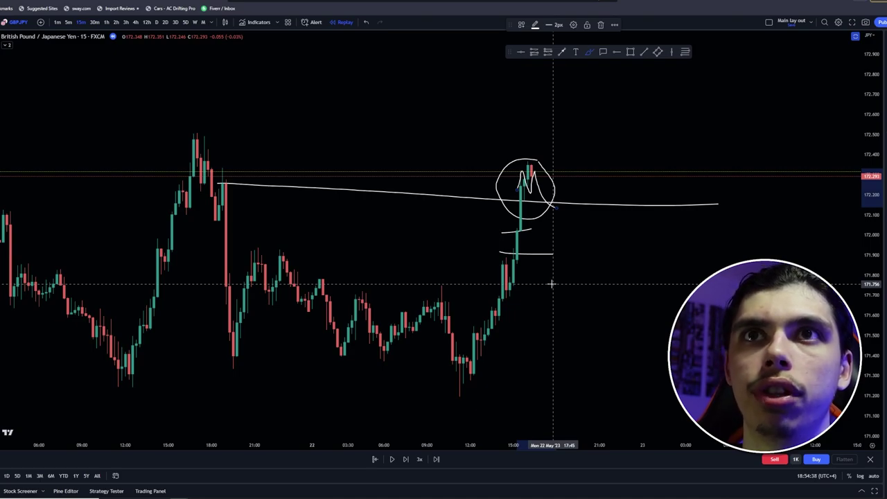
click(405, 459)
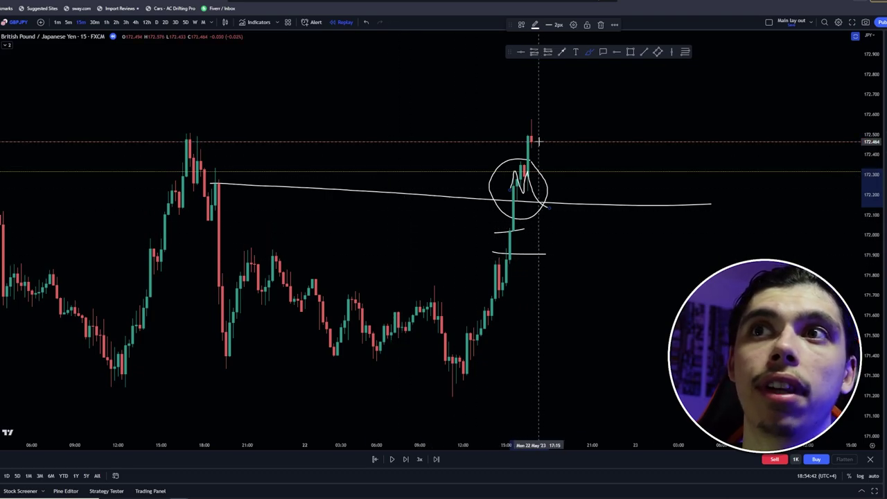
mouse_move(538, 142)
mouse_down()
mouse_move(478, 208)
mouse_move(547, 163)
mouse_up()
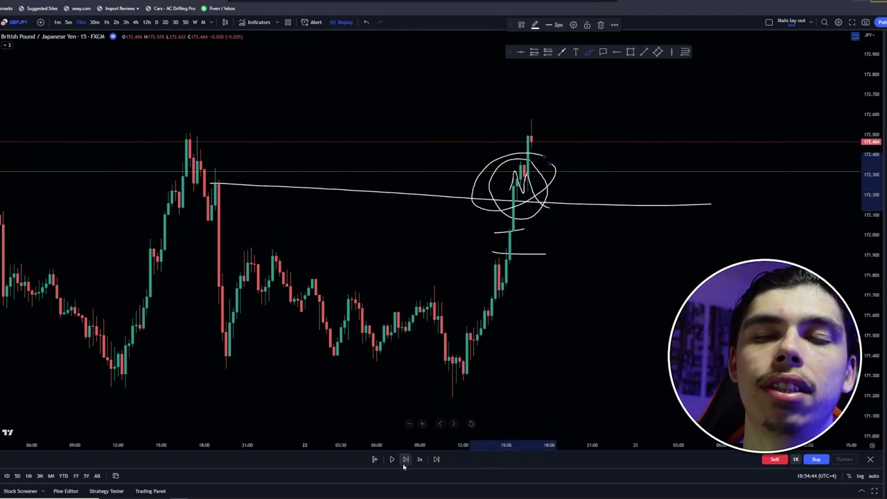
Advance the replay three more bars, circle the new peak and brush a line from the previous swing high toward it
click(405, 459)
click(406, 460)
click(405, 460)
mouse_move(501, 133)
mouse_down()
mouse_move(566, 153)
mouse_move(524, 117)
mouse_up()
drag(153, 134, 473, 119)
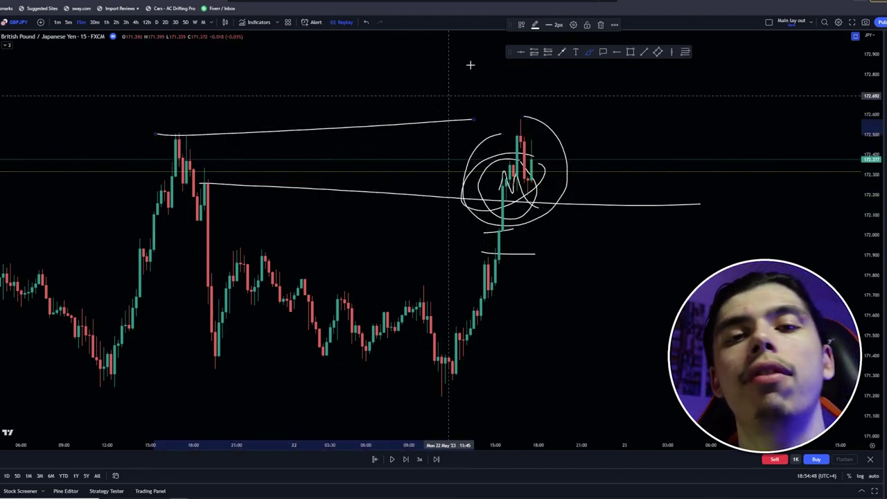
Undo all the brush drawings on the chart
click(366, 22)
click(366, 22)
click(366, 22)
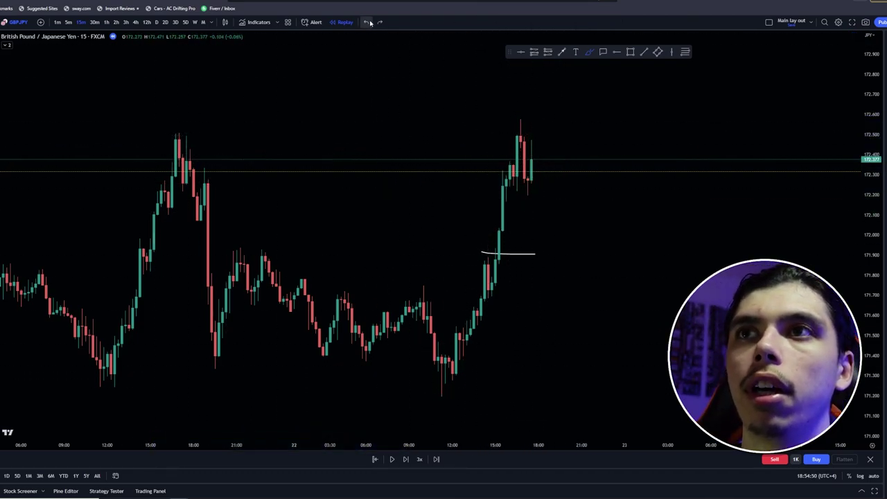
click(366, 22)
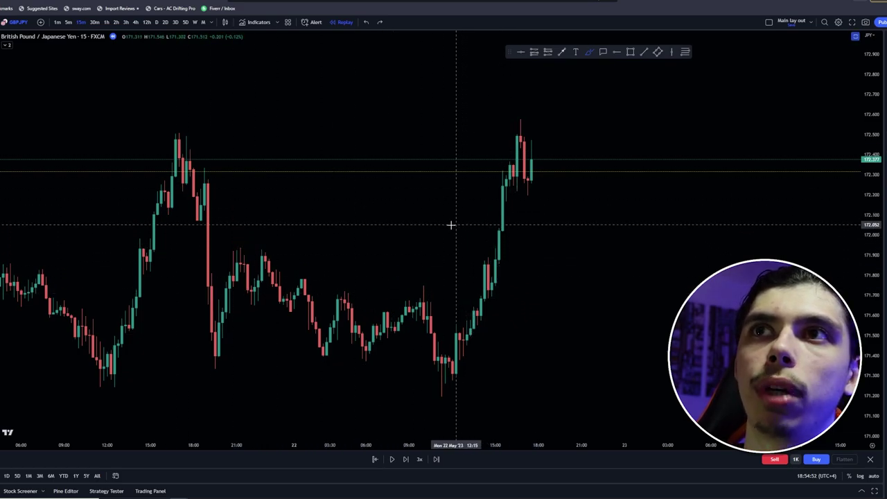
Brush two horizontal lines at about 172.26 and 171.94 to bound the price zone, and draw a dollar sign between them
drag(194, 181, 506, 182)
drag(188, 246, 596, 253)
mouse_move(329, 190)
mouse_down()
mouse_move(285, 227)
mouse_move(317, 242)
mouse_up()
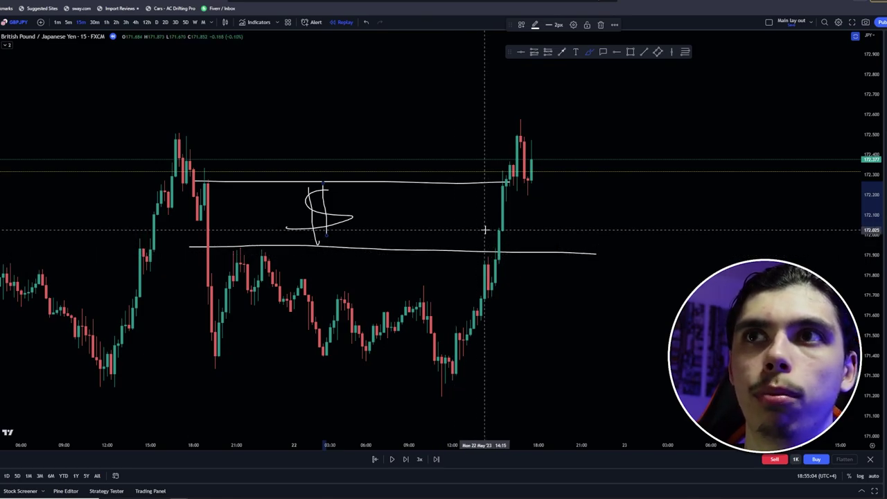
Mark the open and close of the large bullish candle inside the zone with short strokes, and circle the earlier drop's start
drag(487, 230, 506, 229)
drag(489, 183, 513, 185)
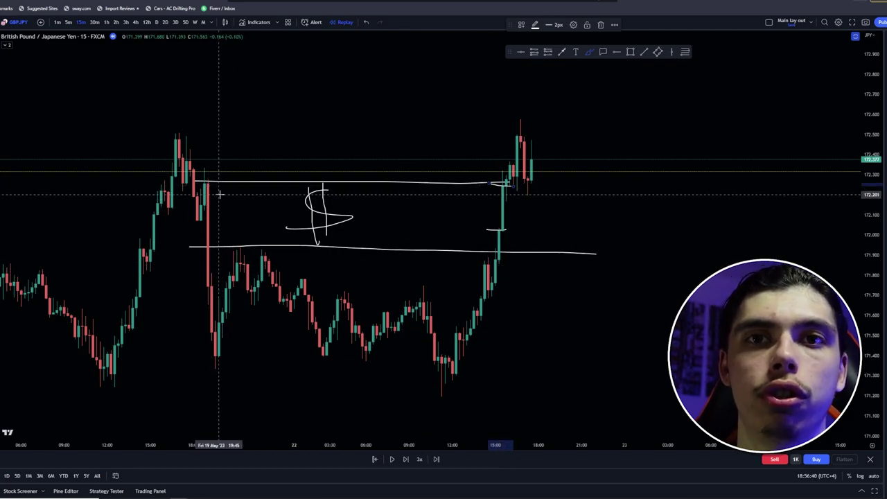
mouse_move(215, 187)
mouse_down()
mouse_move(187, 220)
mouse_move(216, 186)
mouse_up()
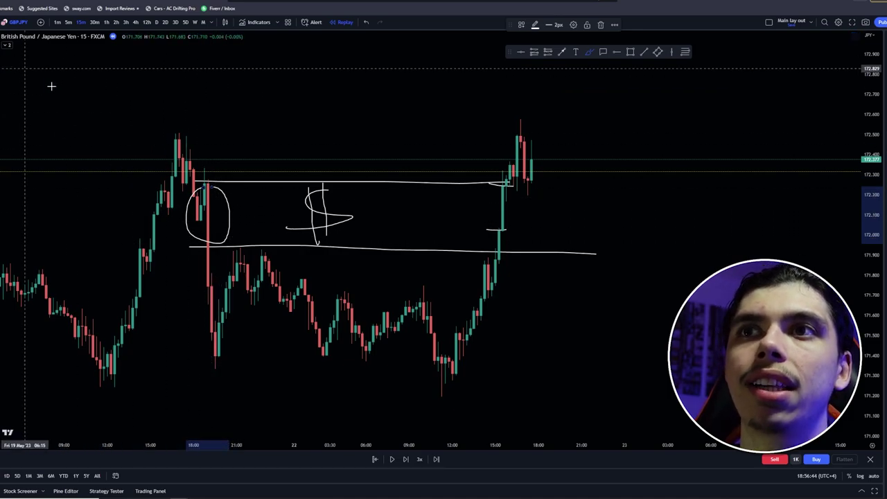
Examine the circled bearish drop, the price swings below the marked zone and the rally that crosses it
drag(231, 133, 400, 151)
scroll(399, 152, up, 5)
drag(208, 163, 701, 159)
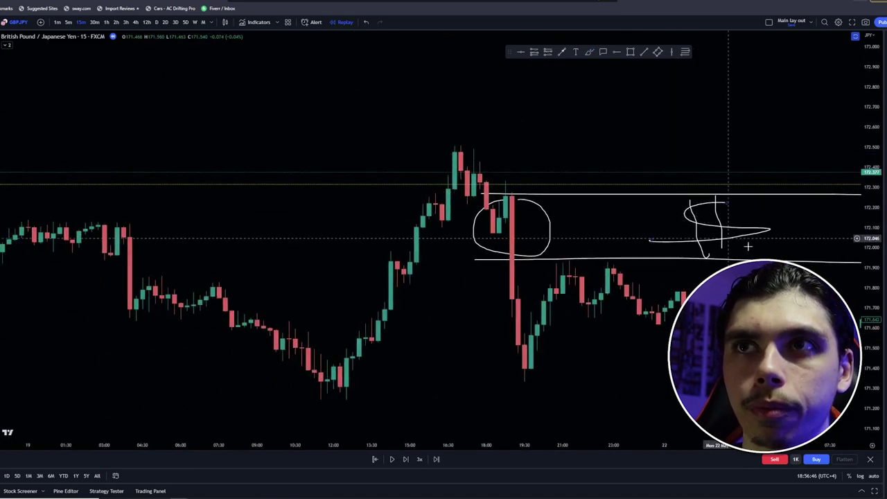
drag(873, 340, 872, 225)
scroll(568, 216, up, 3)
drag(473, 214, 445, 205)
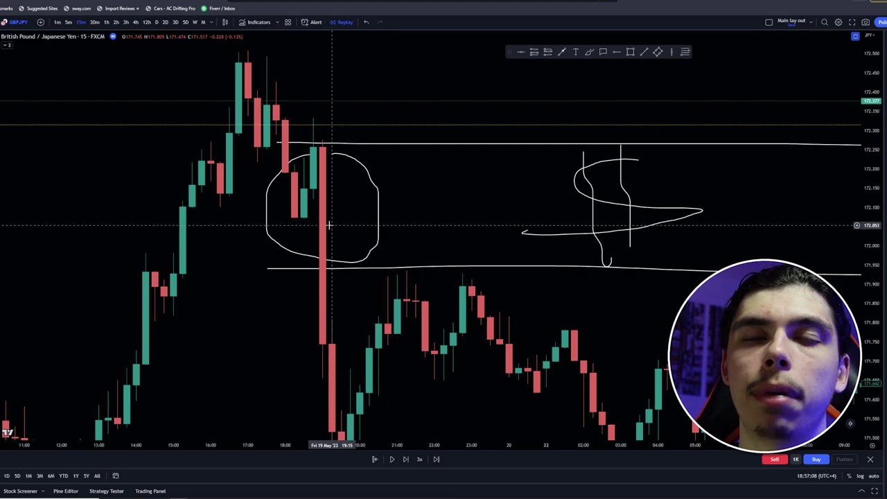
drag(536, 322, 438, 226)
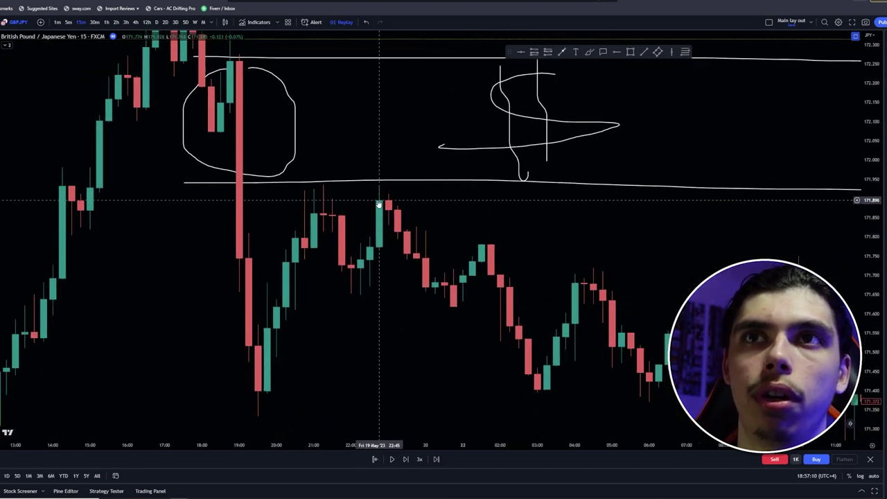
drag(493, 267, 375, 185)
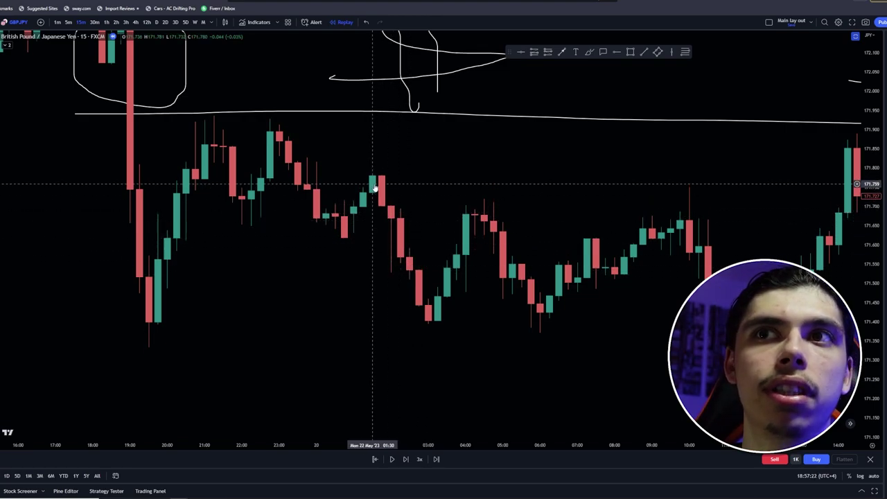
drag(423, 266, 540, 415)
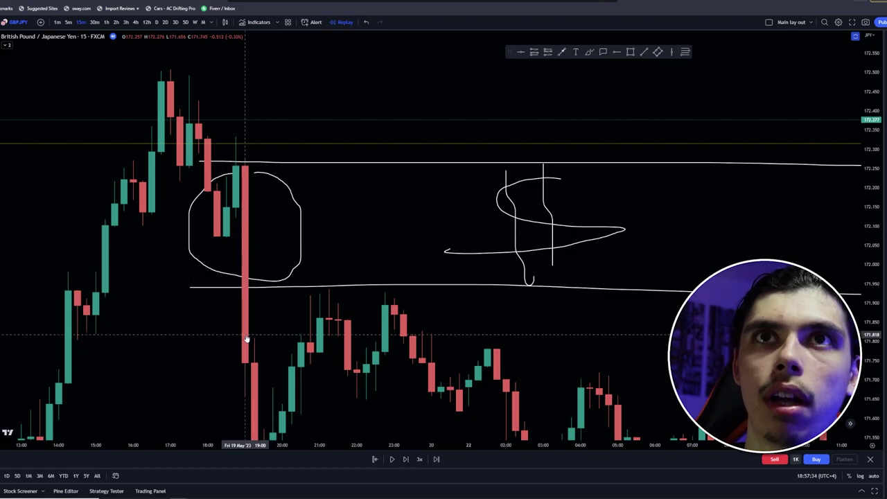
drag(395, 240, 81, 259)
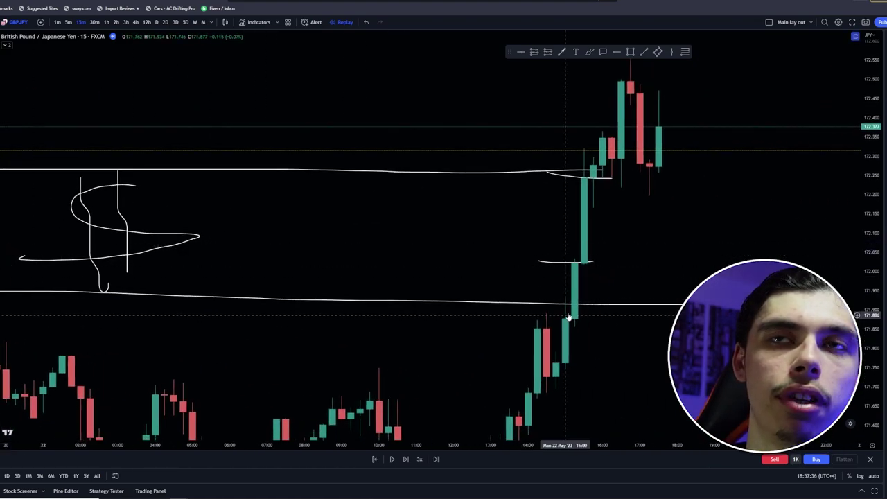
scroll(317, 242, left, 4)
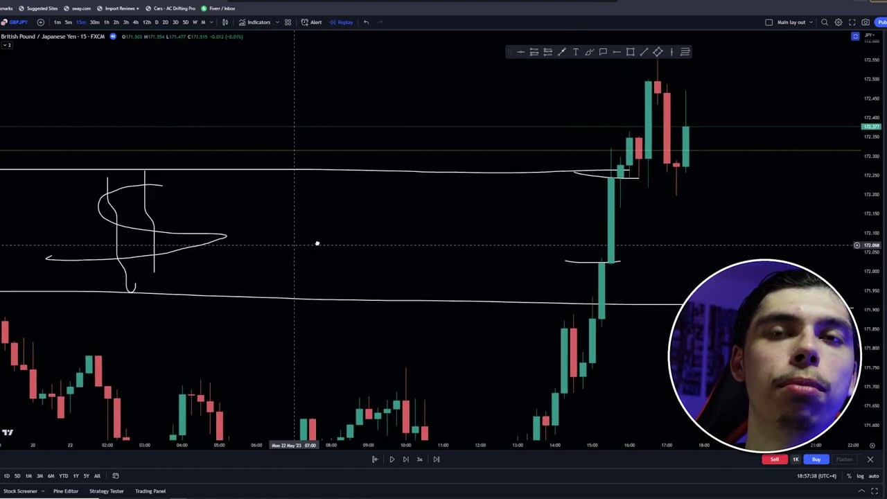
scroll(416, 235, left, 2)
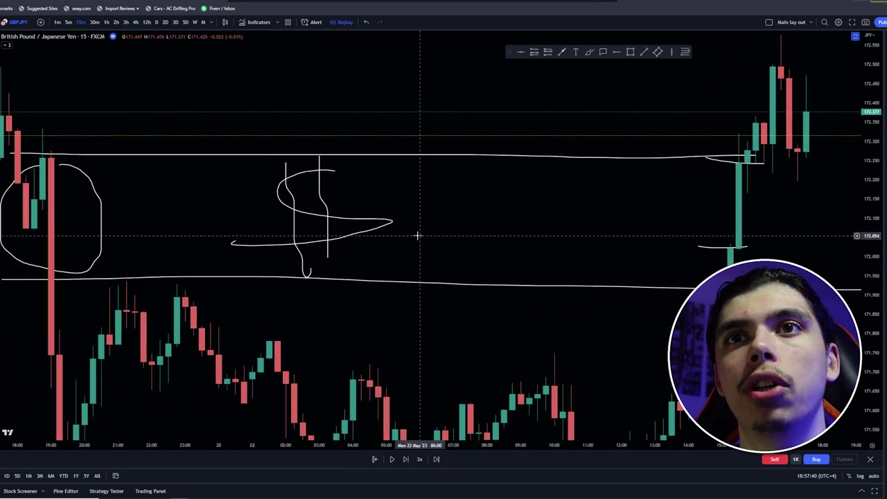
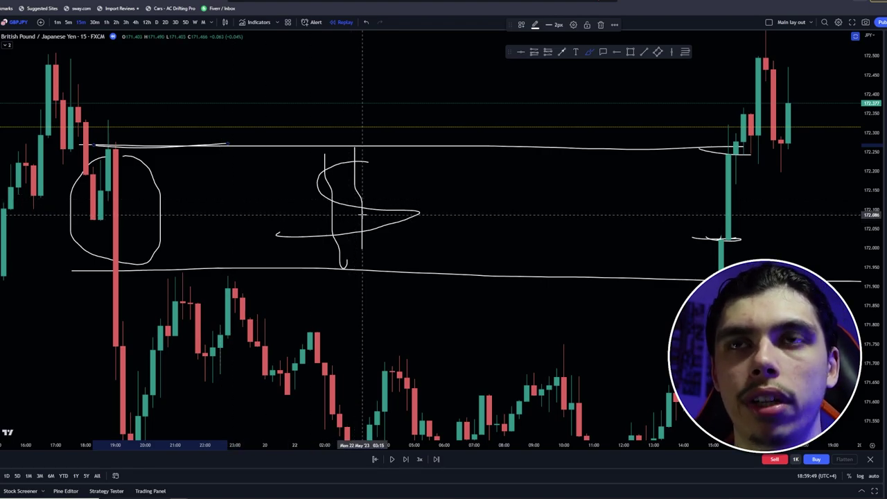
Brush a rising arrow stroke from the zone's lower line to its upper line beside the dollar sign, and undo the extra strokes
mouse_move(459, 269)
mouse_down()
mouse_move(494, 174)
mouse_move(475, 163)
mouse_up()
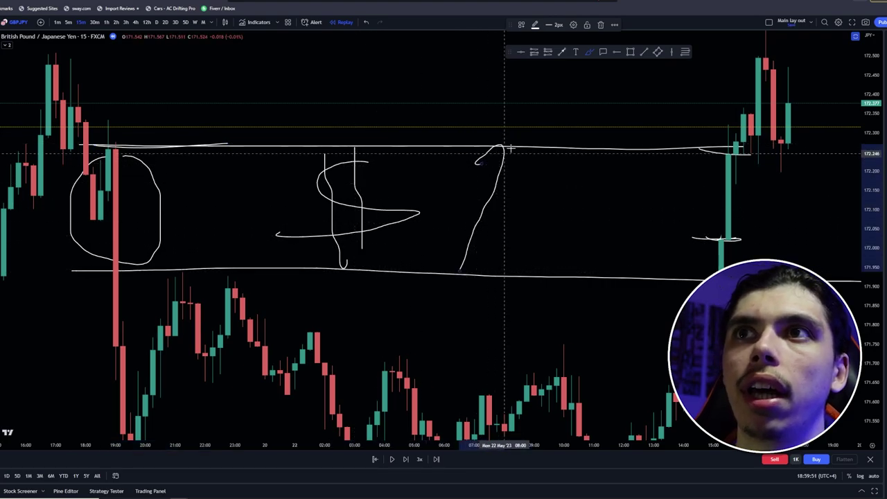
drag(519, 145, 519, 171)
mouse_move(436, 284)
mouse_down()
mouse_move(444, 245)
mouse_move(511, 259)
mouse_up()
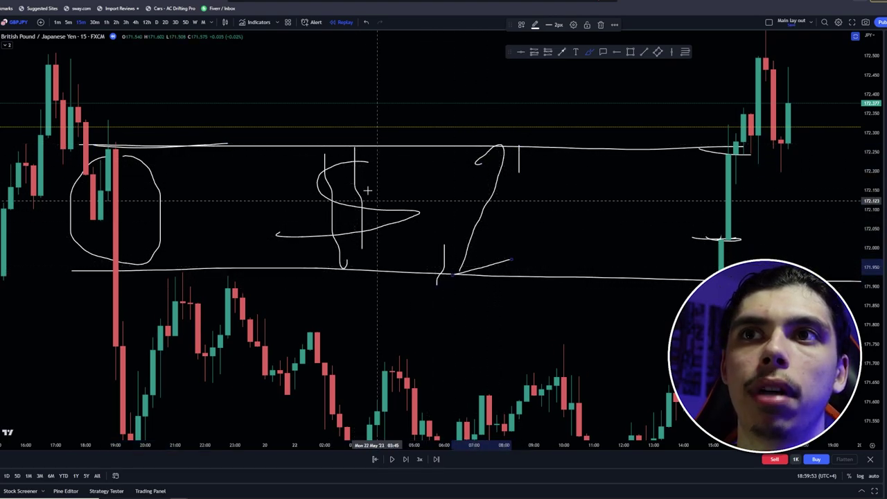
click(368, 26)
click(368, 26)
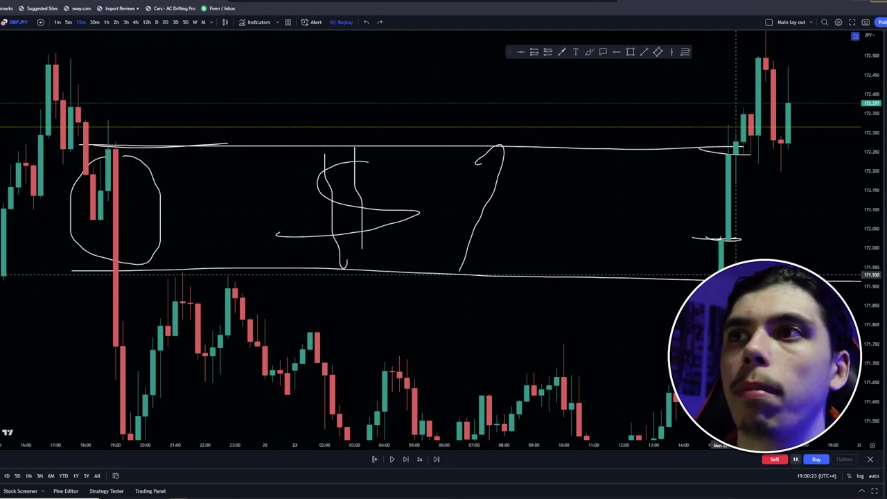
Measure the price range and bar span between the zone's lower and upper lines
drag(731, 273, 157, 145)
click(158, 146)
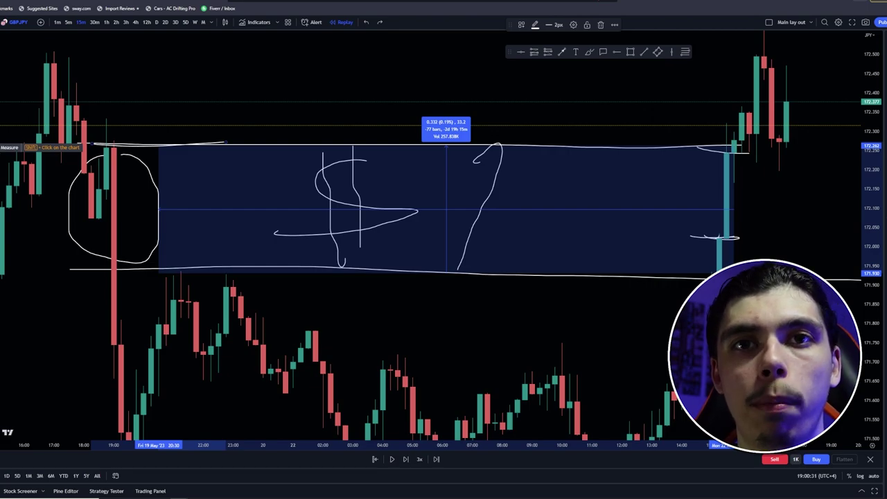
click(712, 273)
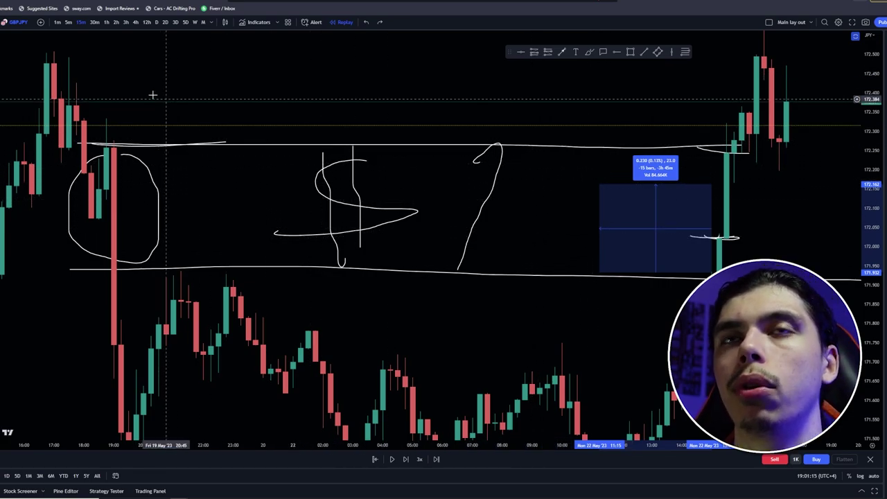
Delete the zone's upper brush line and remove all remaining drawings from the chart
click(338, 147)
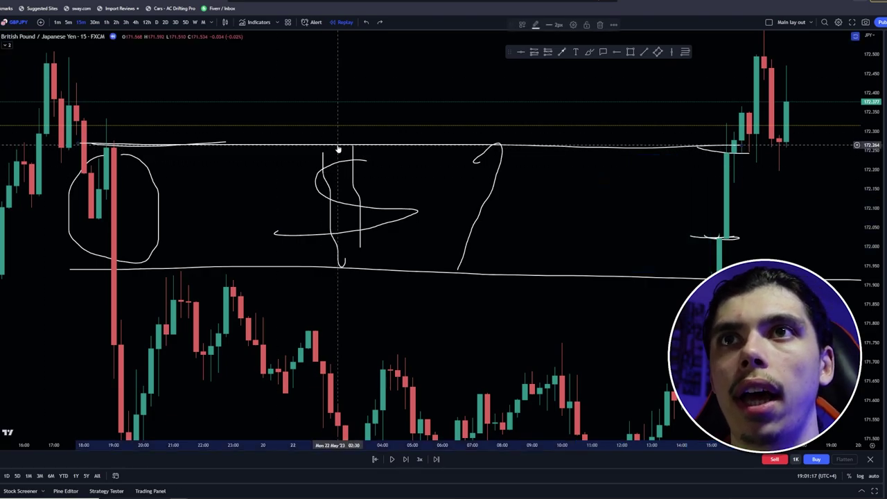
right_click(337, 131)
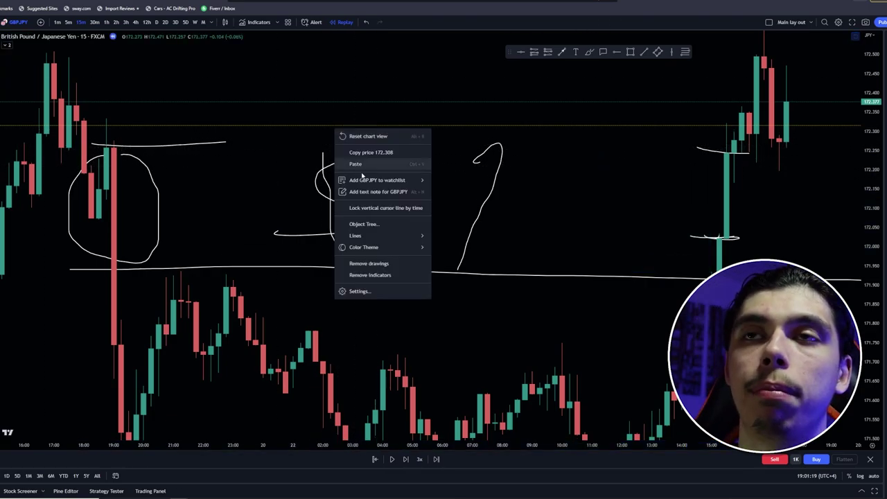
click(370, 263)
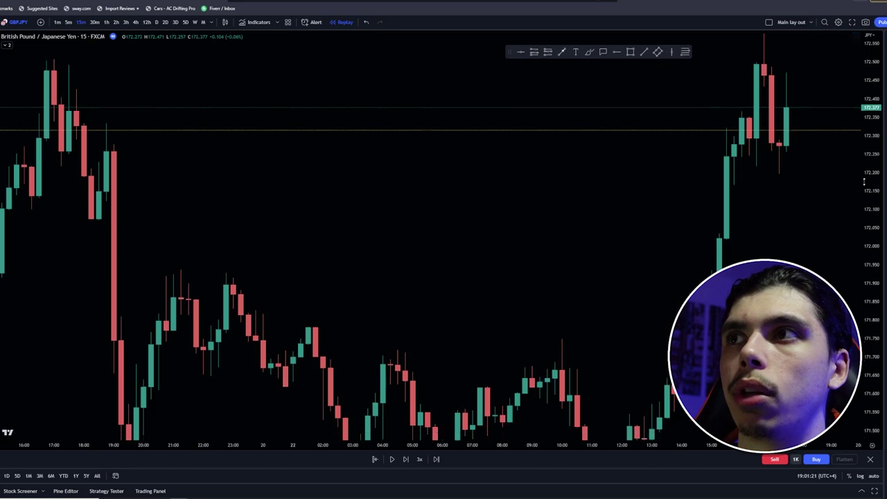
Exit bar replay and return to the live GBPJPY chart
drag(863, 181, 864, 294)
drag(805, 275, 707, 301)
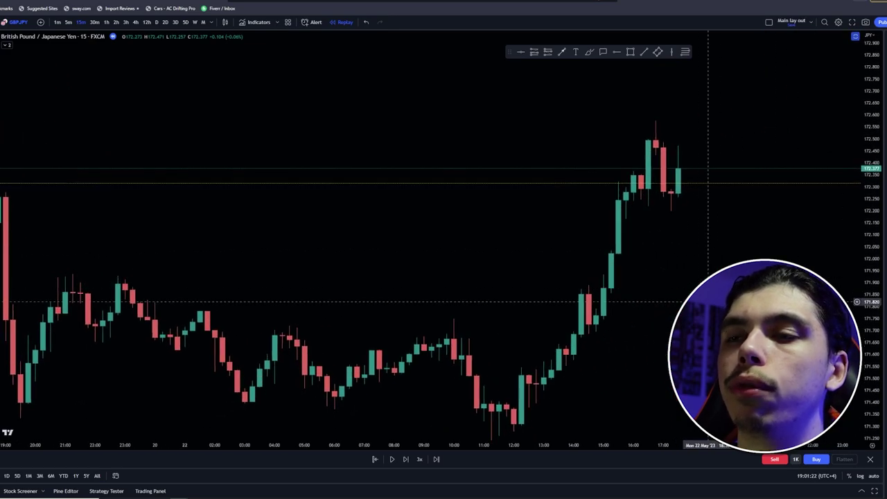
click(870, 459)
click(503, 277)
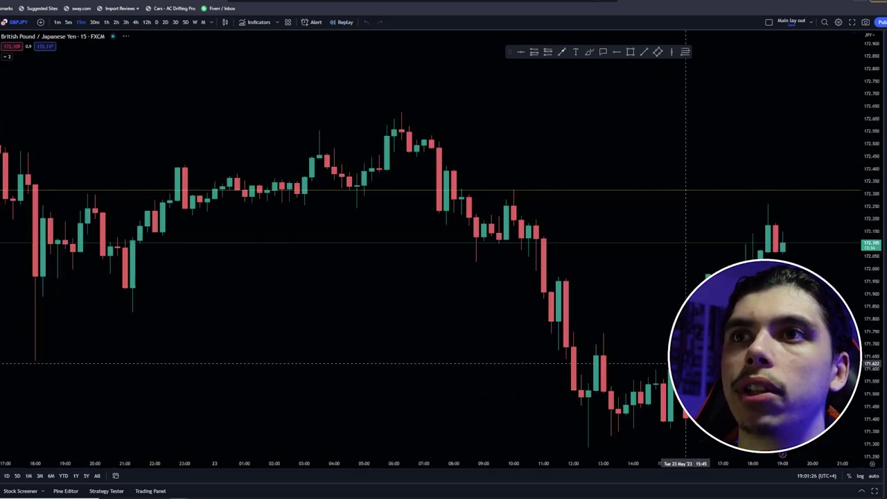
Place a horizontal ray at 171.653 starting from the 23 May 11:00 candle, across the latest sharp drop and recovery
drag(805, 352, 589, 316)
scroll(612, 334, up, 4)
drag(520, 367, 713, 315)
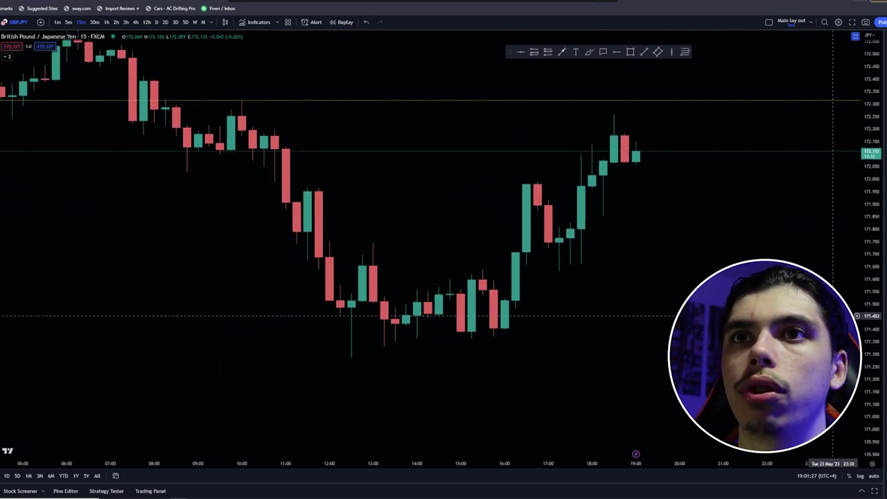
drag(871, 316, 871, 104)
scroll(734, 266, down, 3)
drag(687, 297, 615, 297)
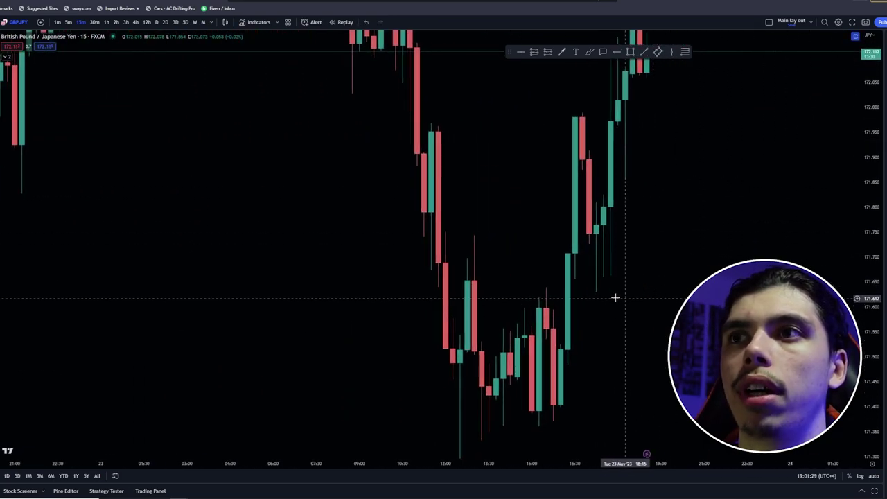
drag(708, 260, 584, 338)
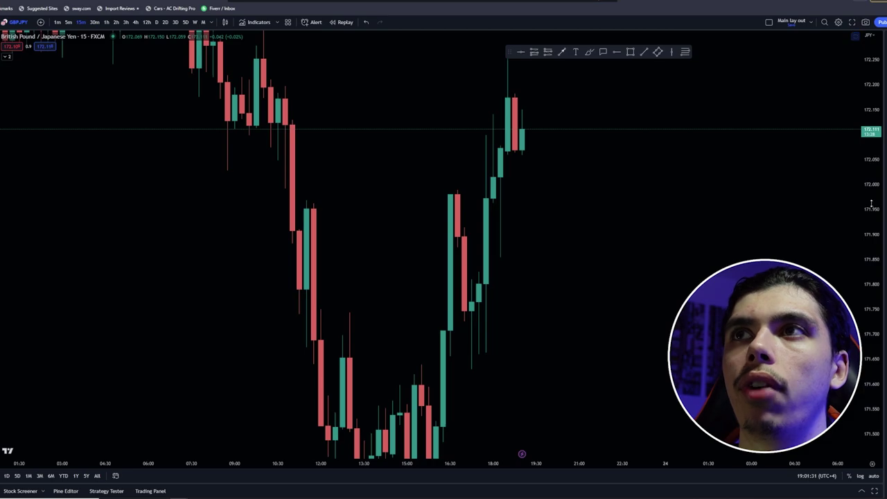
drag(871, 203, 870, 277)
drag(622, 351, 661, 294)
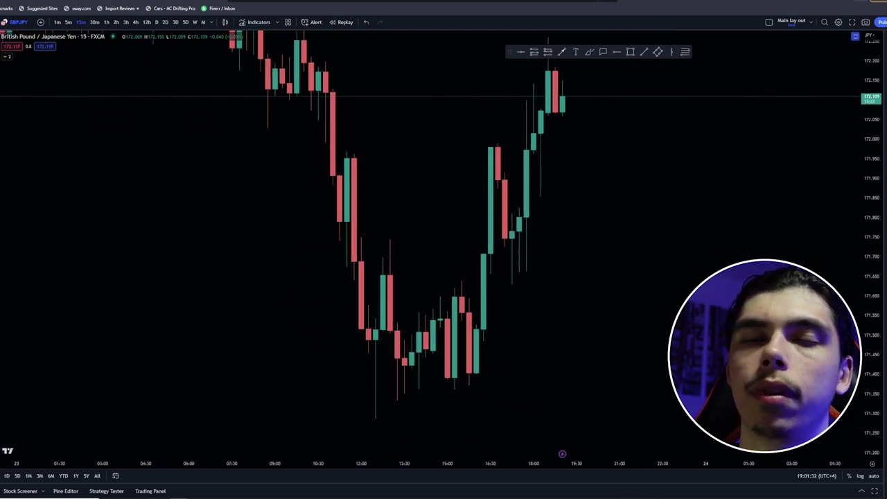
click(333, 275)
Compare the 5-minute view, return to 15 minutes, and place a second horizontal ray at 171.954 from the small bullish candle's top in the drop
click(70, 23)
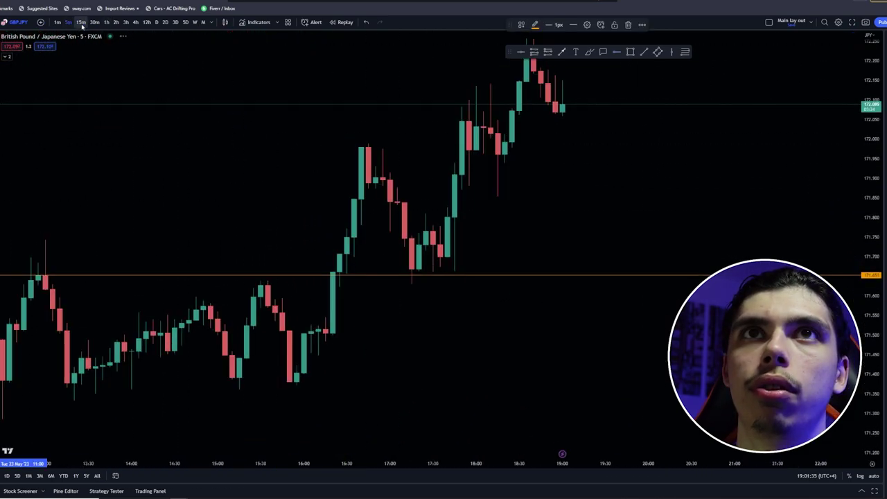
click(81, 23)
scroll(455, 270, down, 1)
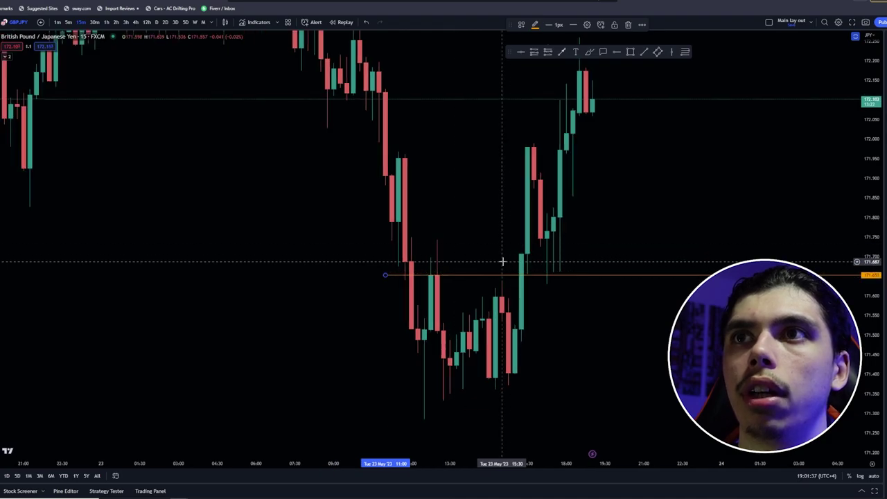
scroll(499, 254, up, 1)
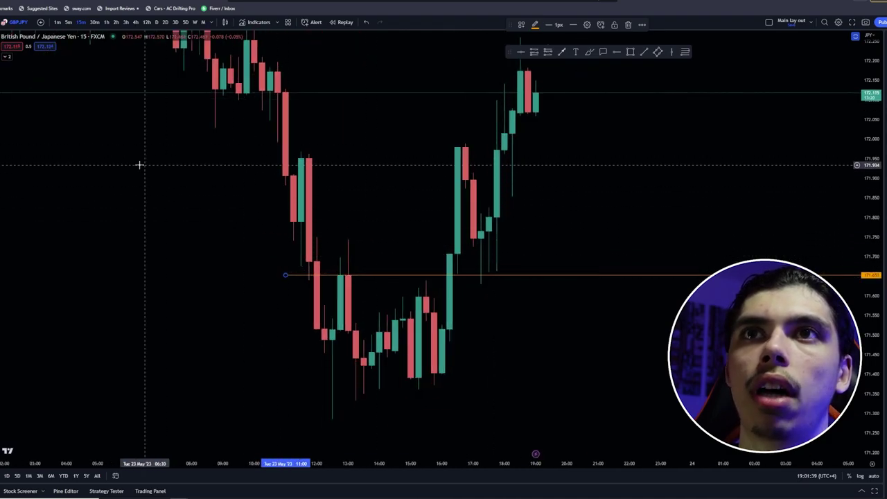
key(alt+j)
click(310, 158)
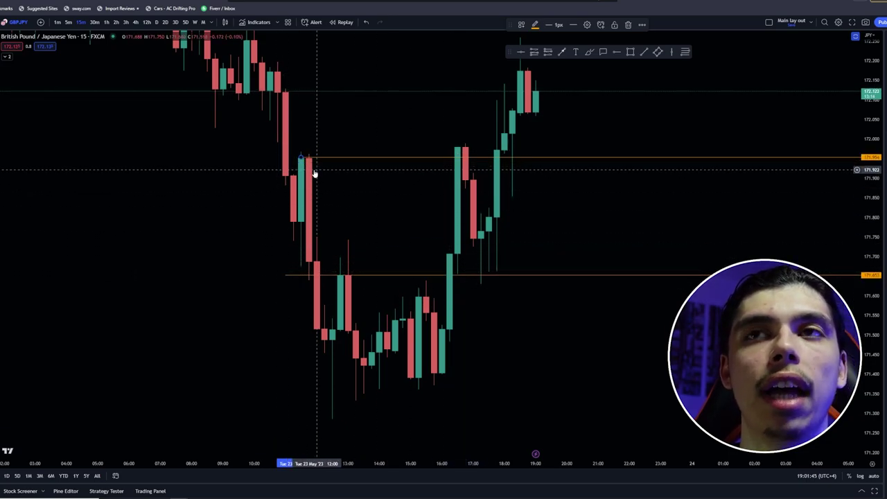
Place a horizontal ray at 171.900 from the 19 May 22:45 swing high in the earlier drop-and-recovery
drag(330, 189, 360, 236)
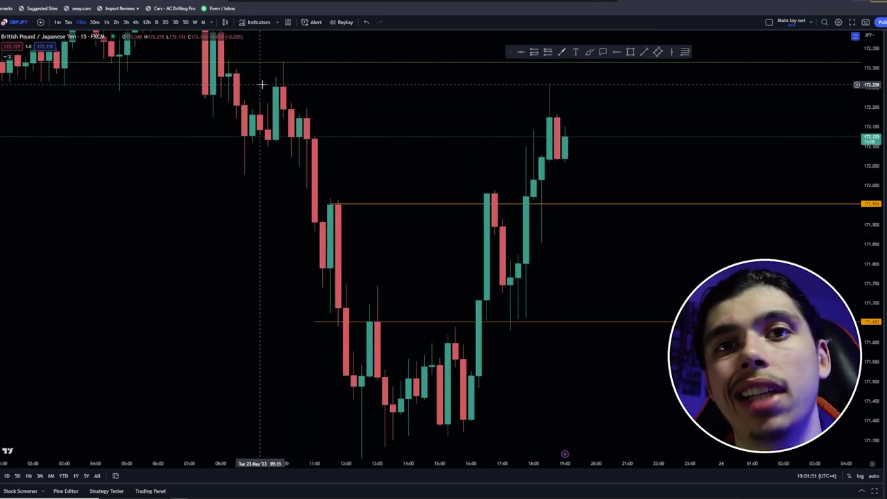
drag(389, 245, 397, 264)
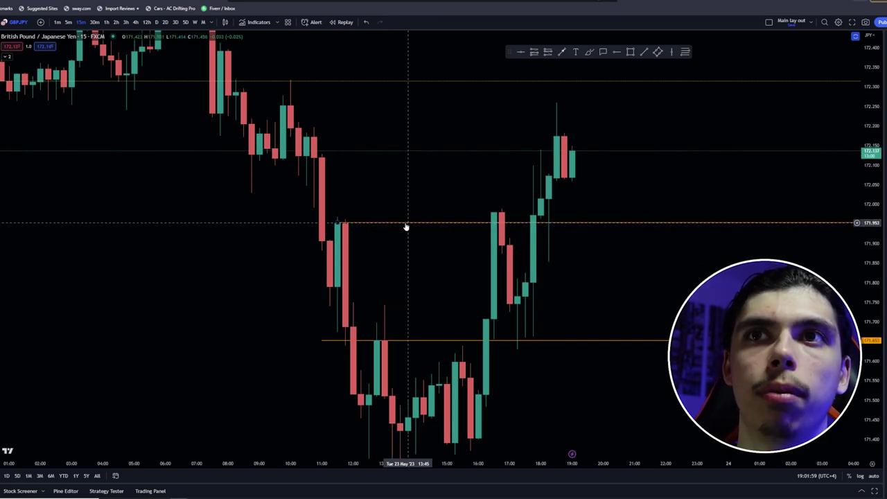
drag(406, 226, 447, 276)
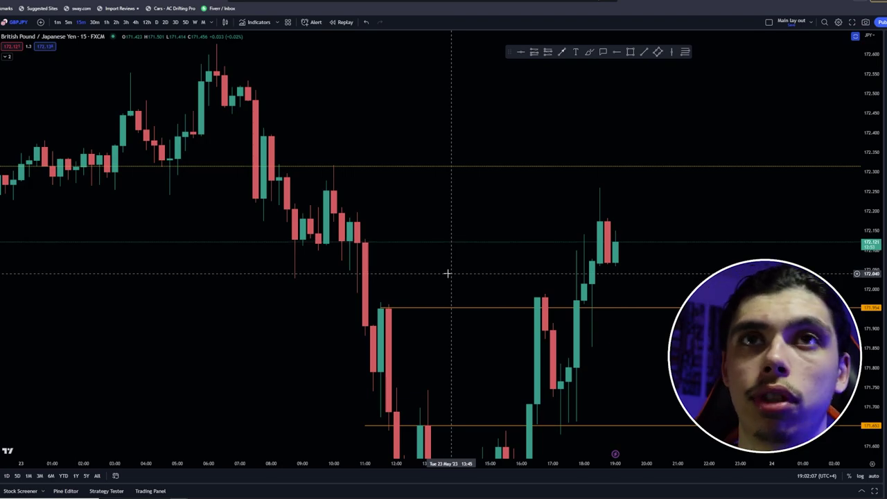
scroll(446, 274, down, 3)
scroll(400, 307, down, 2)
drag(400, 300, 581, 331)
drag(389, 376, 644, 260)
scroll(593, 277, down, 3)
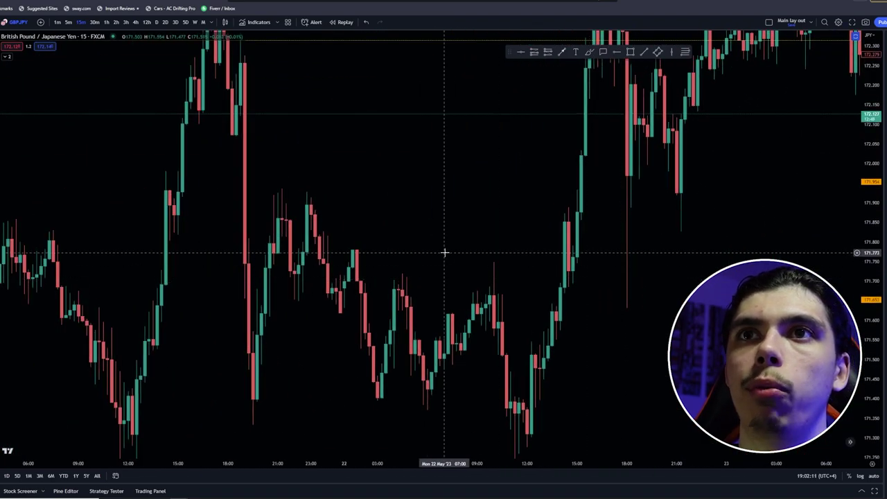
scroll(441, 249, up, 1)
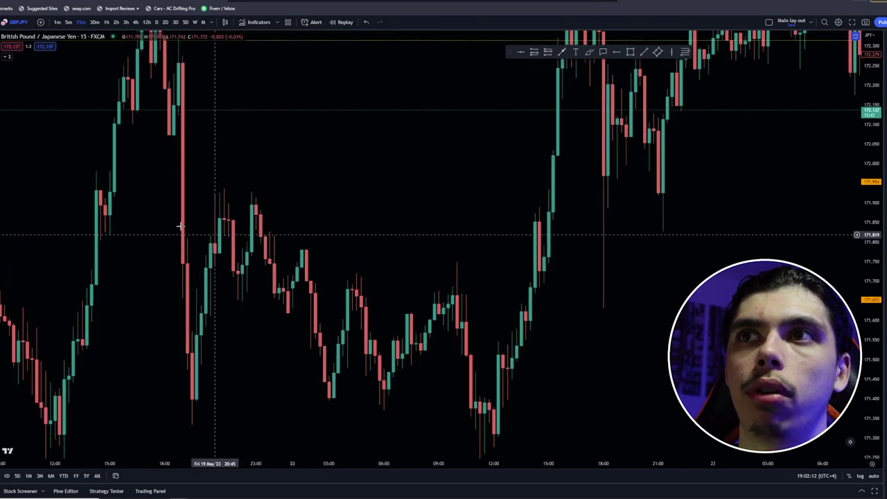
click(255, 199)
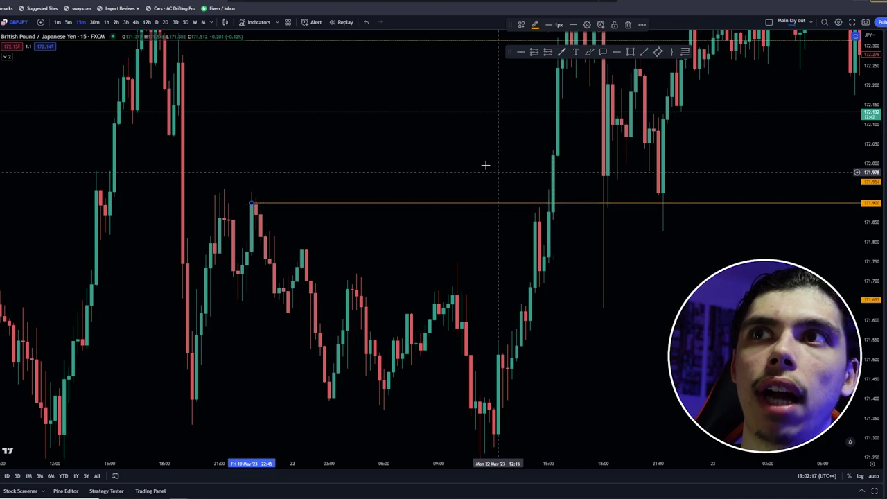
Place a horizontal ray at about 172.075 from the 19 May 18:15 candle's low, just before the sharp drop
drag(485, 164, 582, 293)
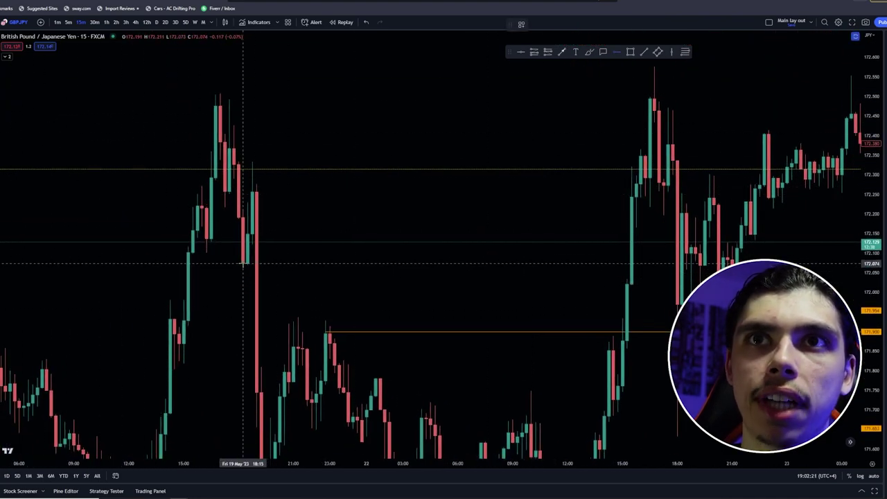
click(242, 263)
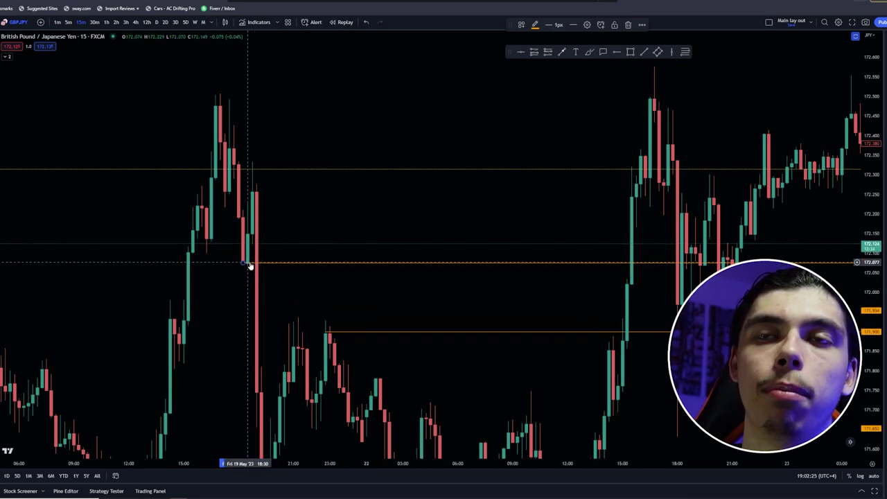
drag(347, 277, 352, 233)
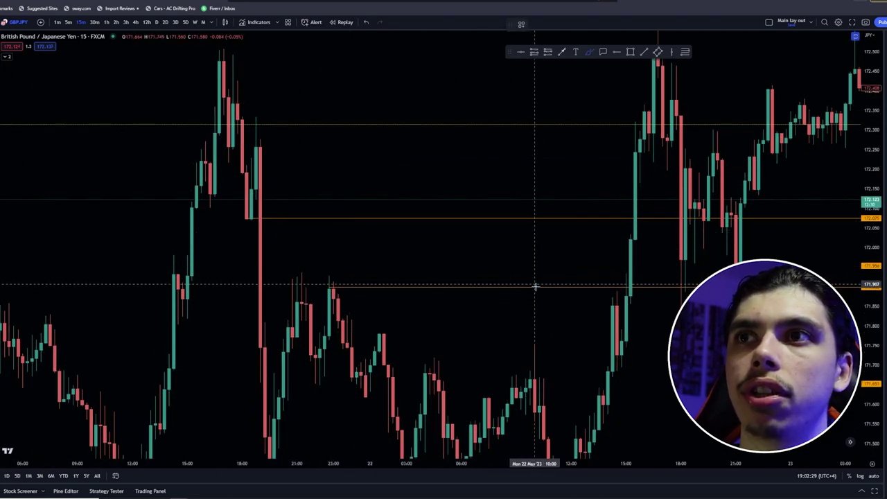
Brush a rising stroke beside the 22 May rally and sketch example price swings with support and resistance lines, circling the lower line's retest
drag(600, 317, 632, 238)
mouse_move(247, 202)
mouse_down()
mouse_move(266, 279)
mouse_move(362, 218)
mouse_move(454, 381)
mouse_up()
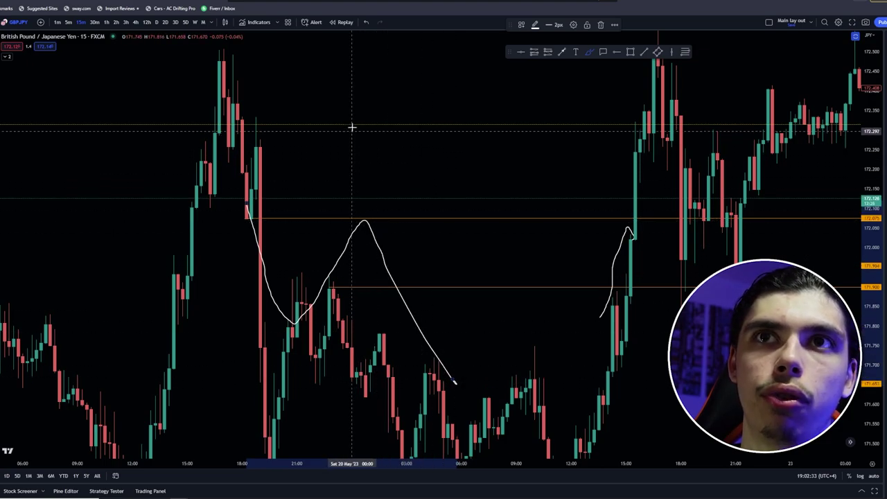
mouse_move(352, 118)
mouse_down()
mouse_move(395, 182)
mouse_move(455, 228)
mouse_move(493, 206)
mouse_up()
mouse_move(367, 208)
mouse_down()
mouse_move(507, 214)
mouse_move(471, 210)
mouse_move(486, 133)
mouse_up()
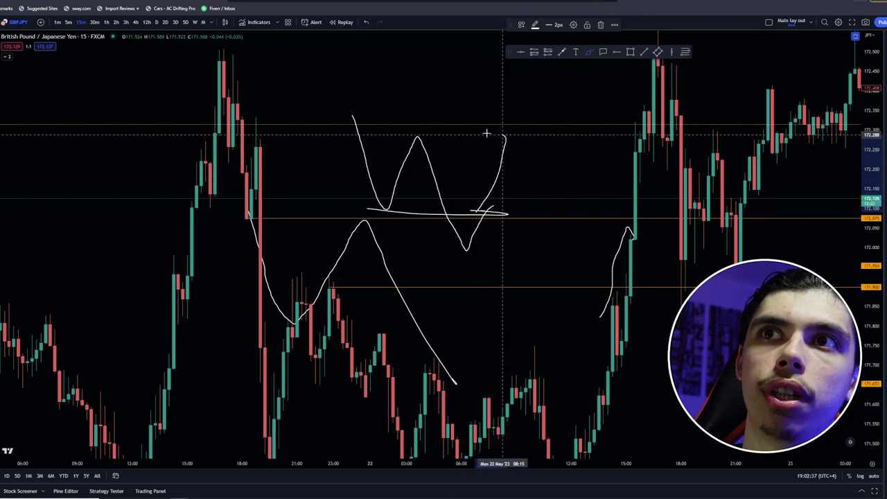
mouse_move(393, 135)
mouse_down()
mouse_move(530, 136)
mouse_move(550, 317)
mouse_up()
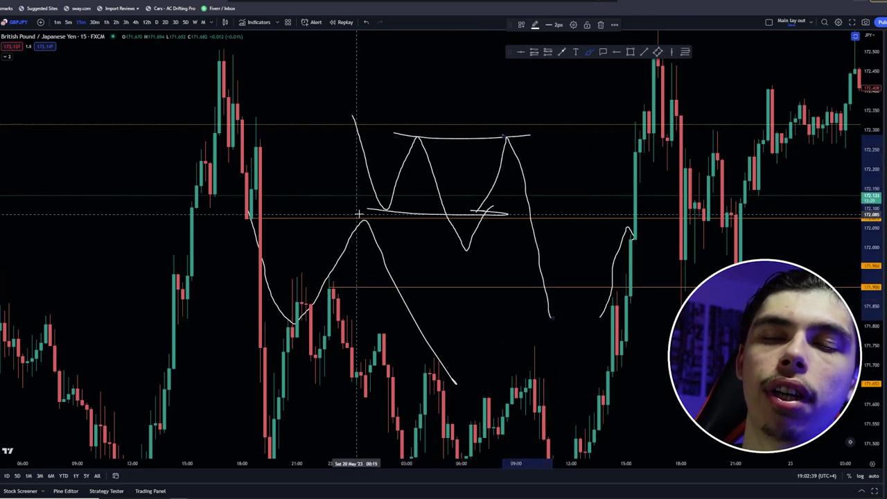
drag(484, 207, 491, 221)
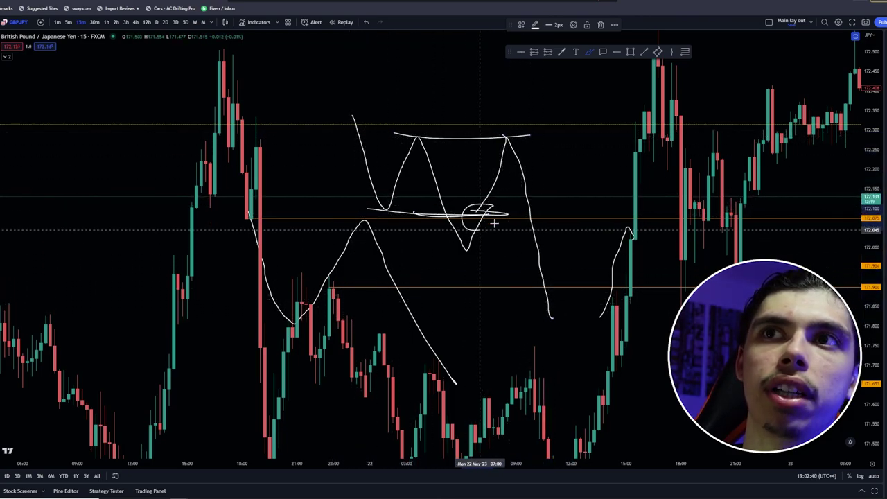
Undo the sketched price swings and level lines, keeping only the rising stroke beside the rally
click(365, 22)
click(365, 23)
click(365, 22)
click(365, 23)
click(366, 22)
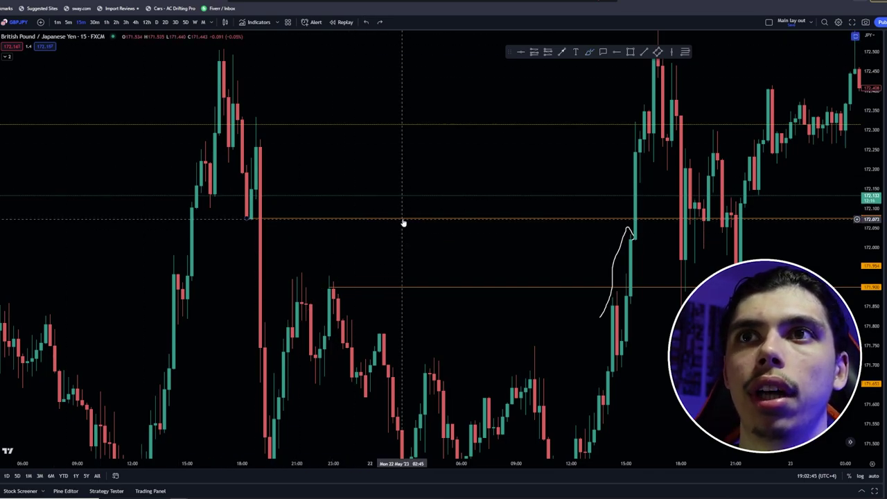
Raise the upper ray to about 172.259 at the drop candle's open, and delete it along with the rally stroke
drag(402, 219, 416, 145)
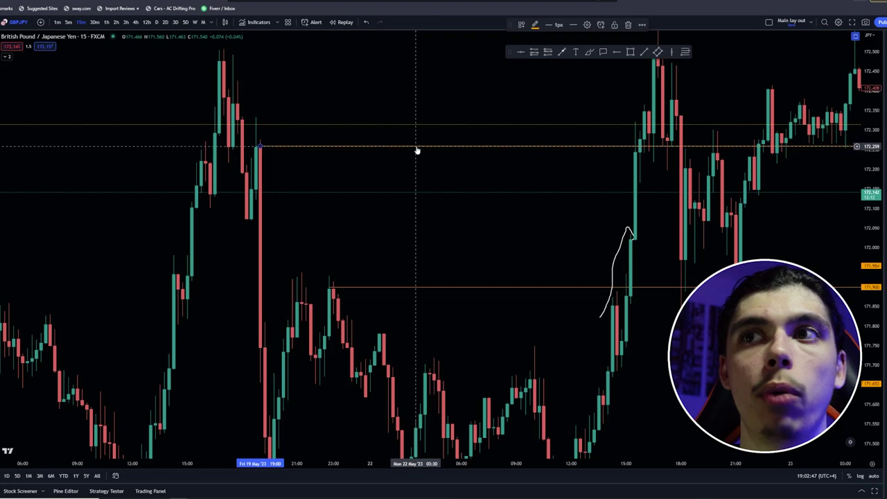
key(Delete)
key(ctrl+z)
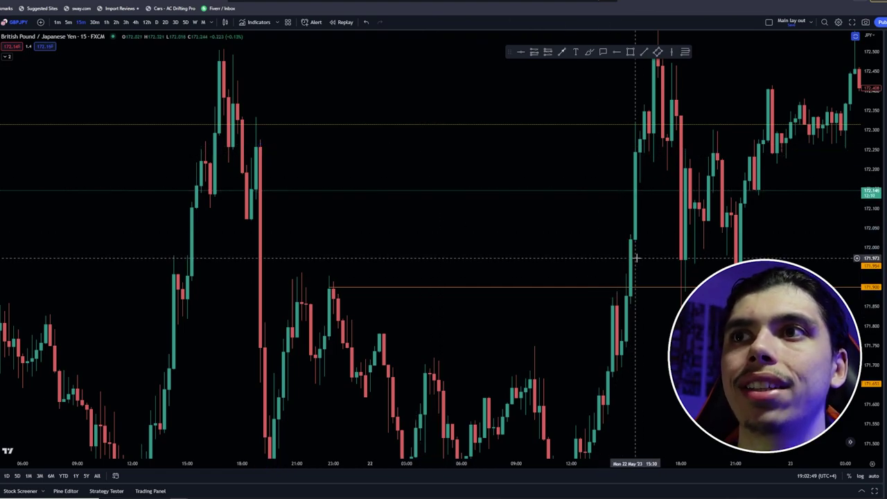
Examine the latest 23 May drop and recovery against the rays at 171.954 and 171.653
drag(610, 248, 509, 246)
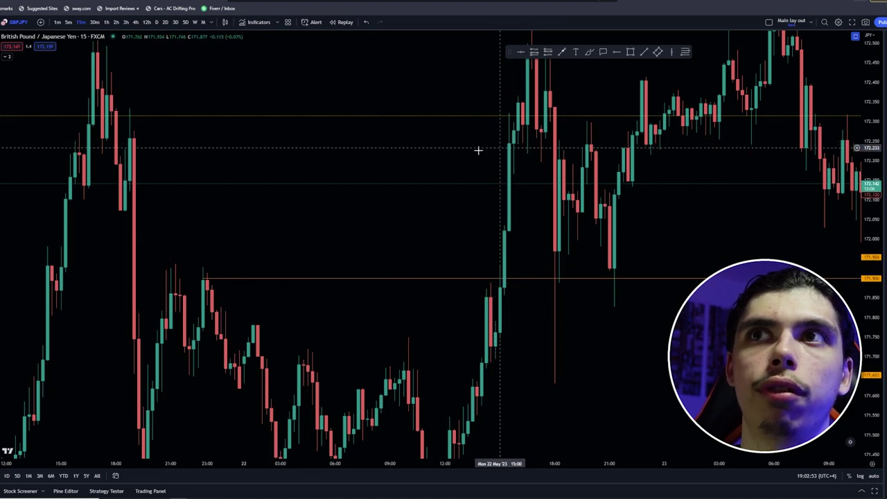
drag(659, 230, 484, 249)
drag(578, 244, 448, 235)
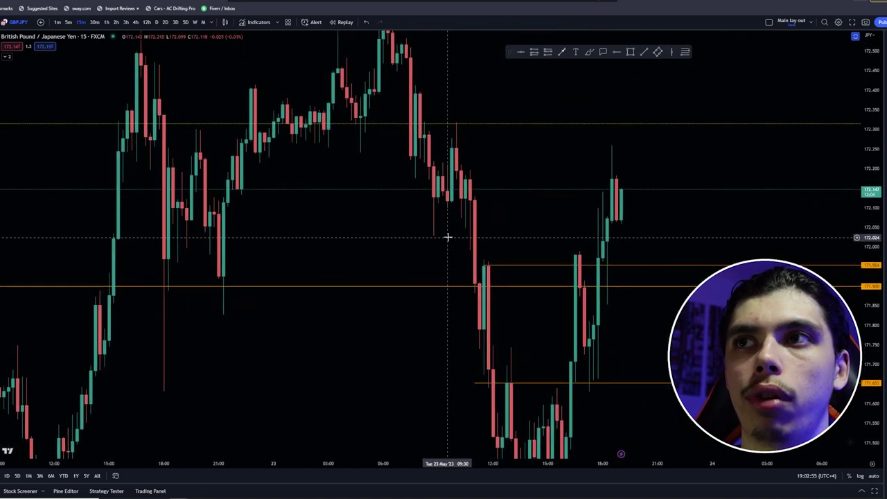
drag(539, 224, 430, 164)
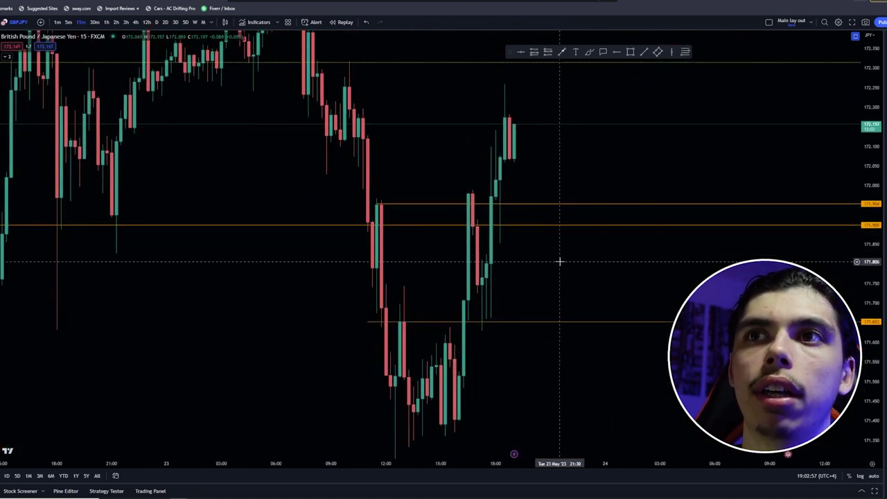
scroll(560, 261, right, 9)
scroll(404, 276, left, 10)
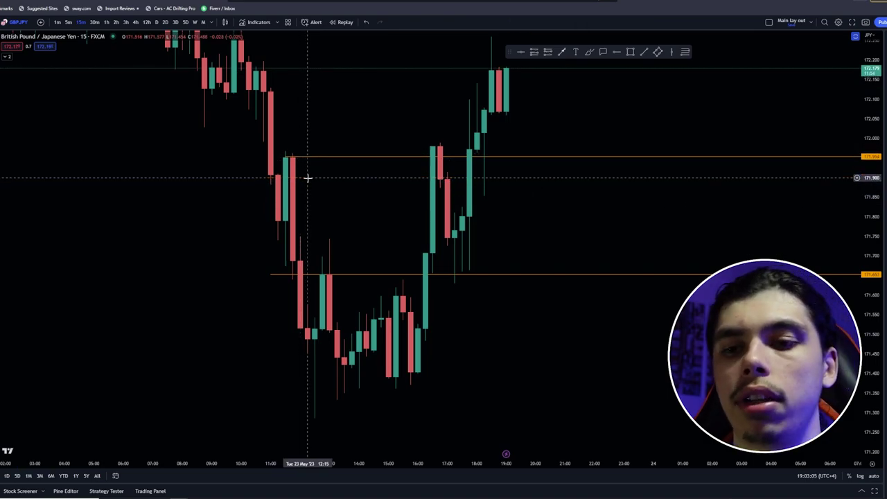
Place a long position at the 23 May 16:15 candle's close with entry 171.713, target 171.955 and stop 171.541
drag(424, 286, 458, 287)
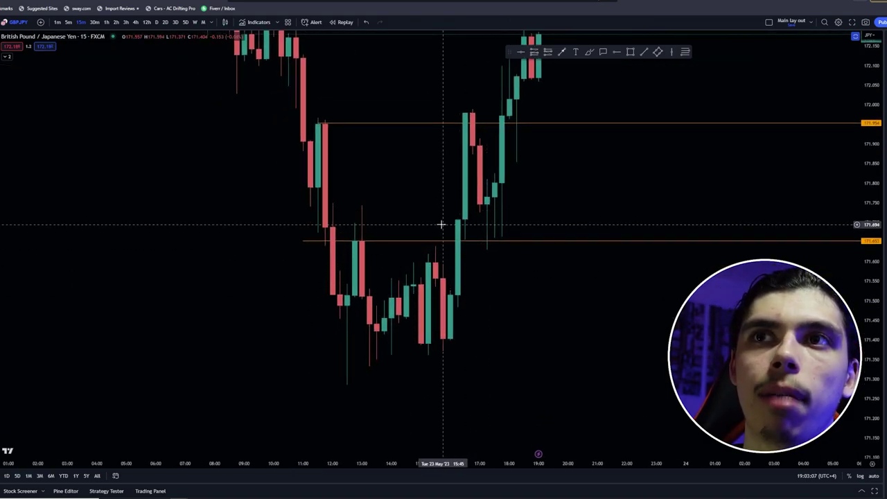
click(31, 116)
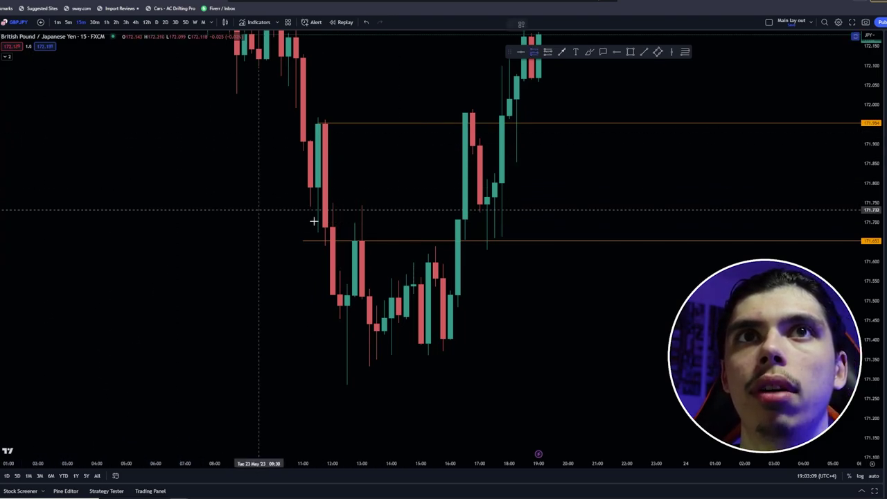
click(486, 217)
drag(479, 217, 433, 219)
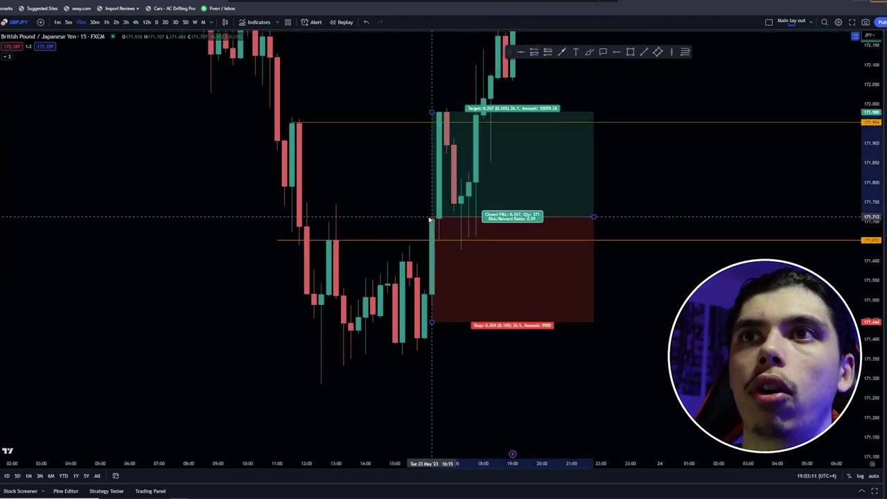
drag(431, 111, 432, 123)
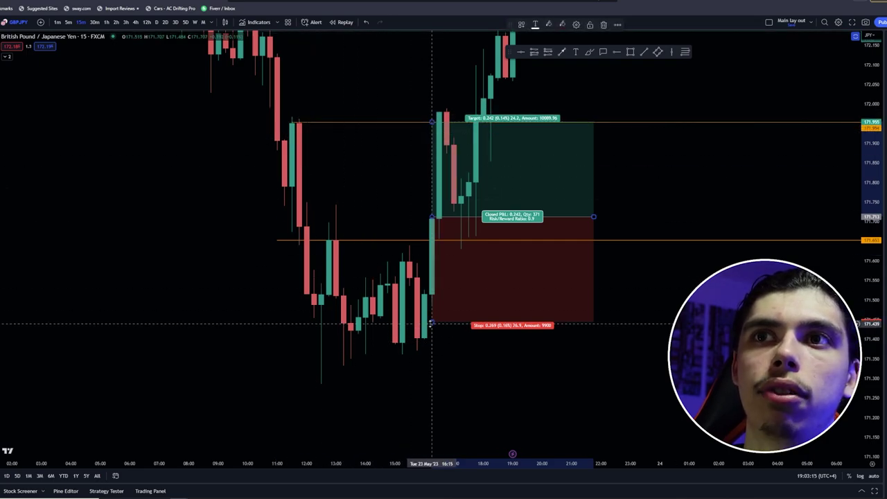
drag(431, 322, 432, 282)
click(516, 333)
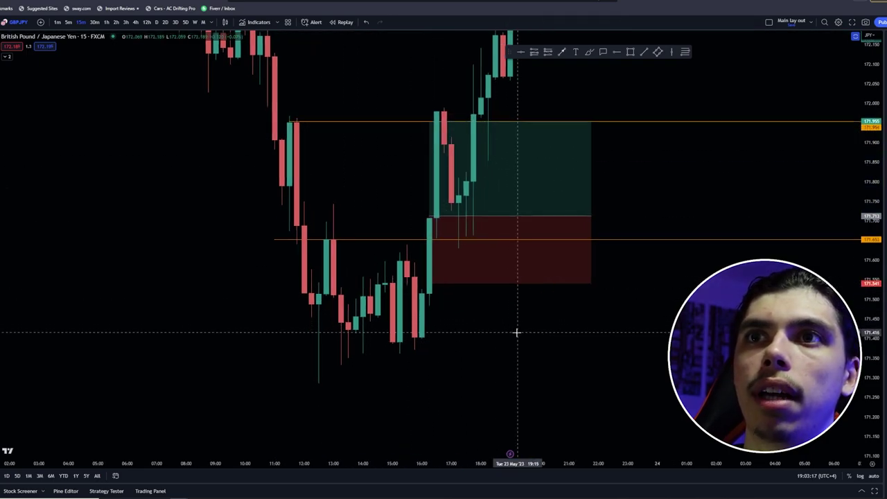
Brush level lines above the 16:30 rally candle and at the entry price, labelling the lower one A and crossing out the upper label
drag(516, 332, 566, 354)
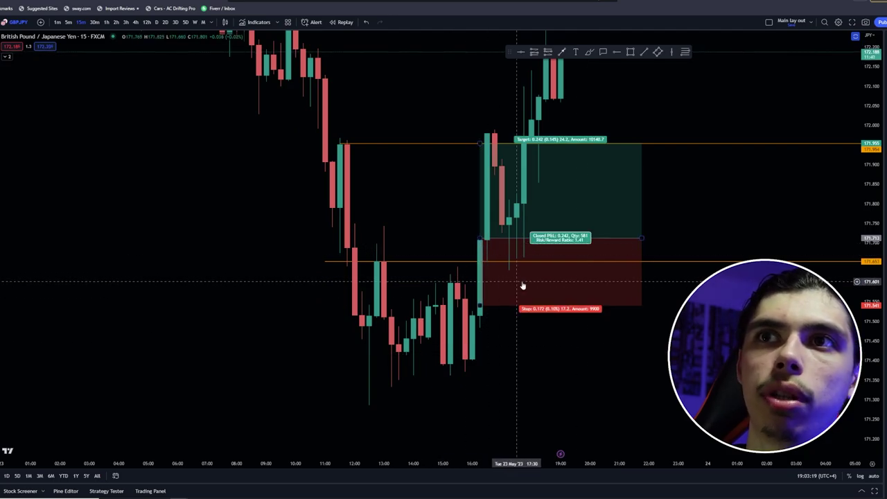
scroll(522, 285, down, 2)
drag(719, 236, 698, 254)
scroll(697, 253, up, 1)
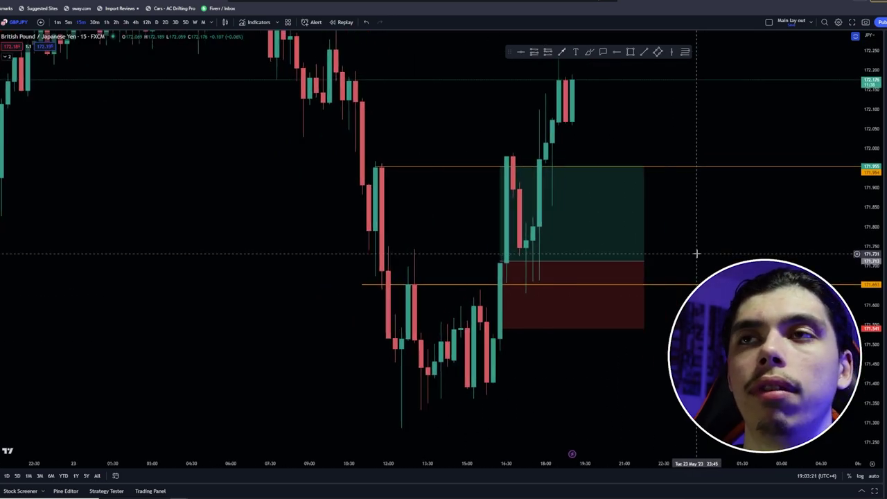
click(589, 52)
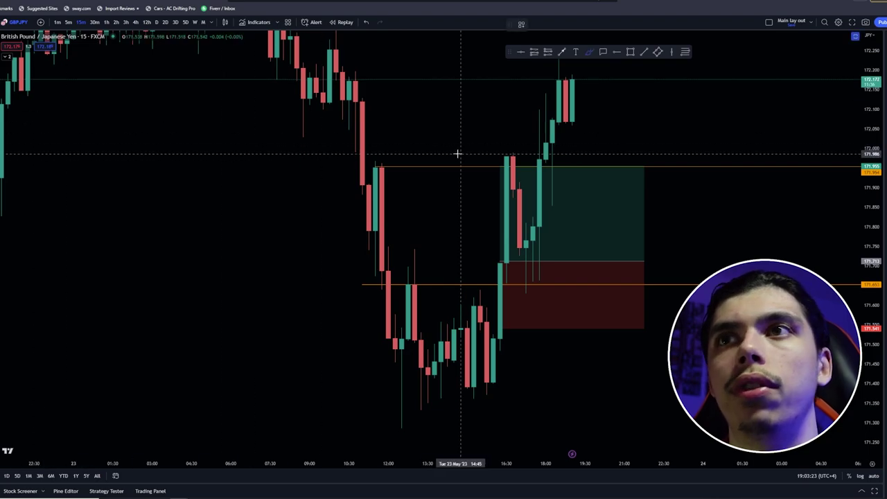
drag(461, 153, 518, 150)
drag(462, 259, 533, 261)
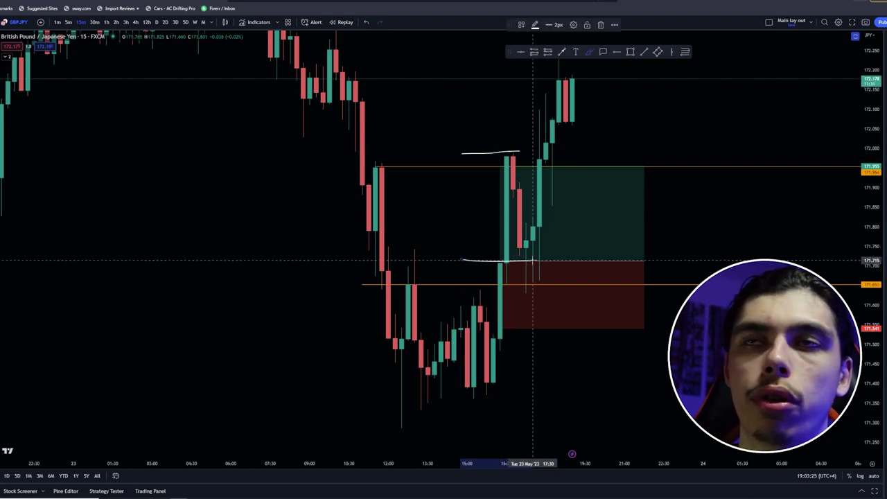
drag(454, 269, 461, 266)
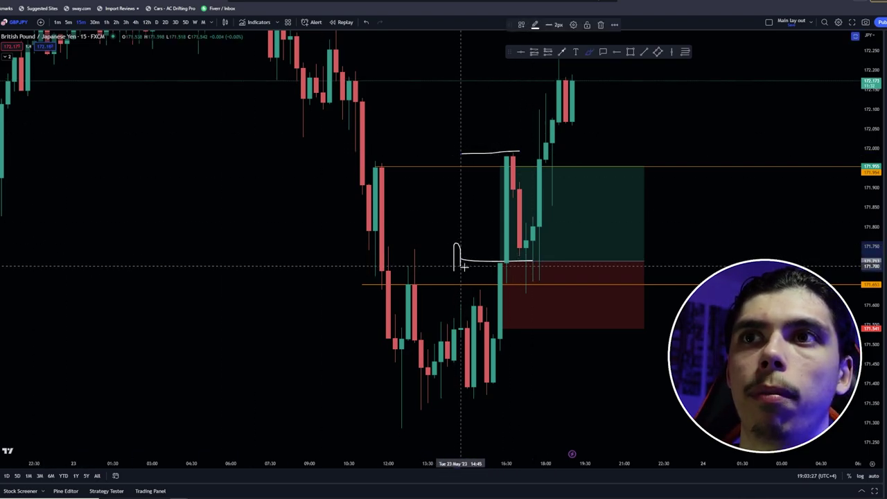
mouse_move(465, 158)
mouse_down()
mouse_move(455, 178)
mouse_move(482, 163)
mouse_up()
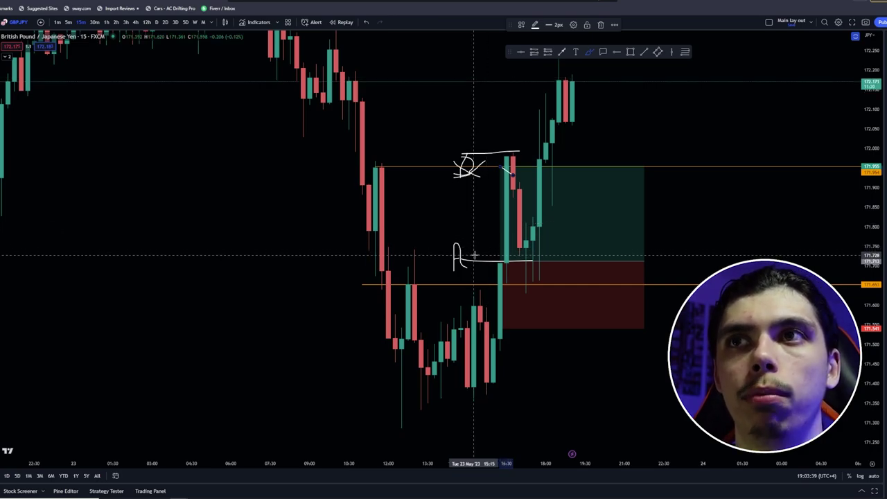
Check the trade setup on the 4-hour chart and return to the 15-minute chart
click(137, 22)
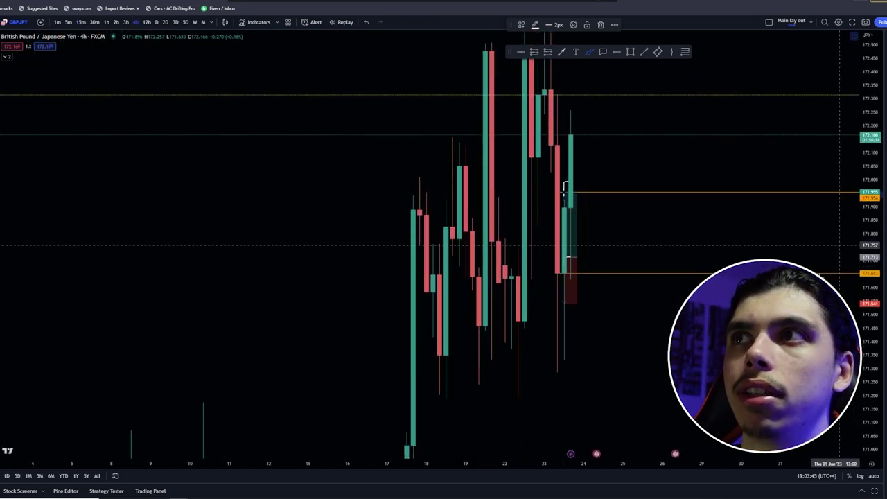
scroll(561, 273, up, 2)
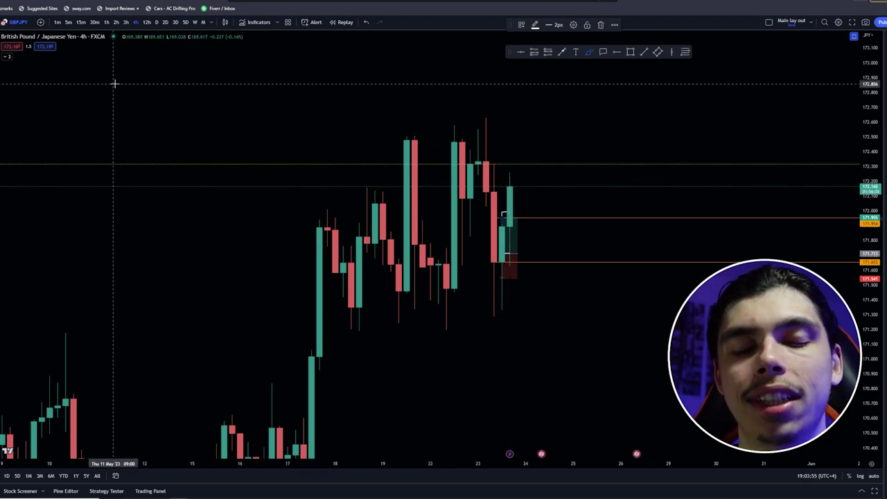
click(81, 22)
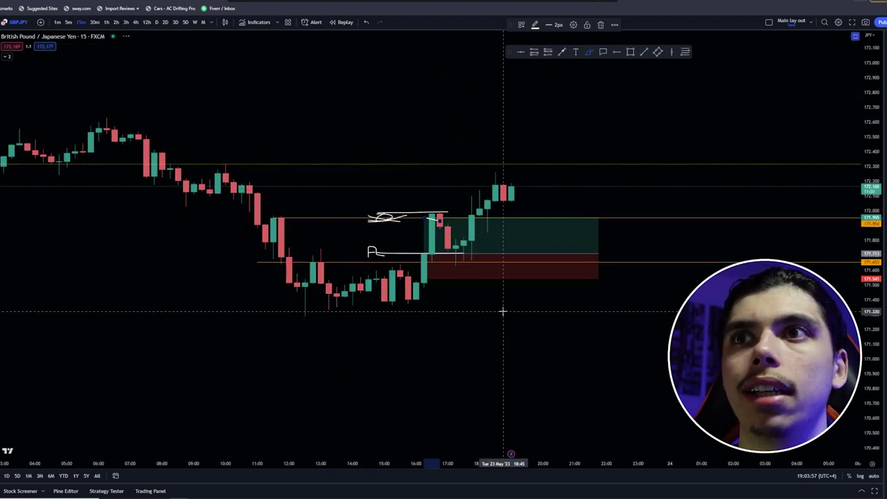
drag(871, 361, 870, 156)
scroll(677, 235, down, 3)
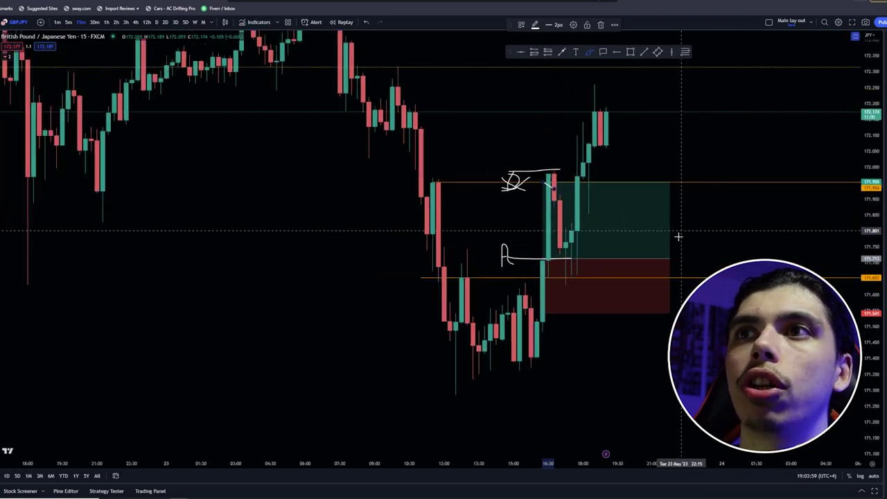
scroll(675, 250, up, 3)
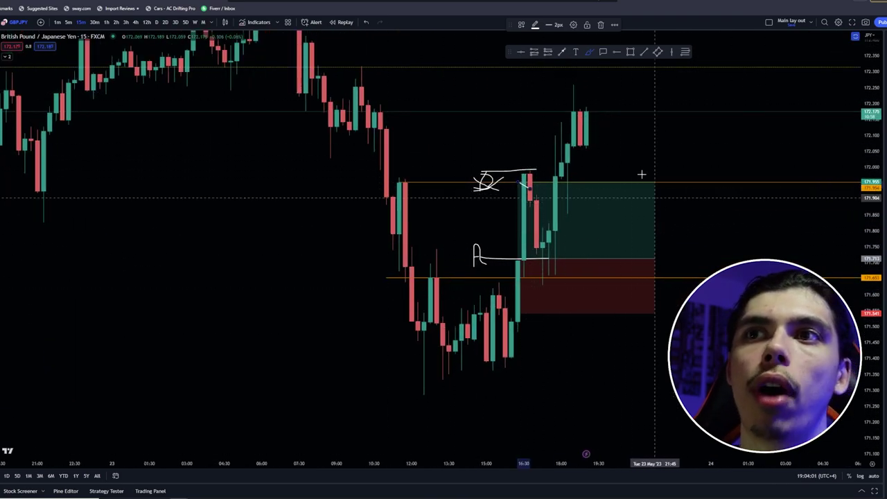
Measure the price move from the entry level up towards the target
drag(489, 254, 380, 256)
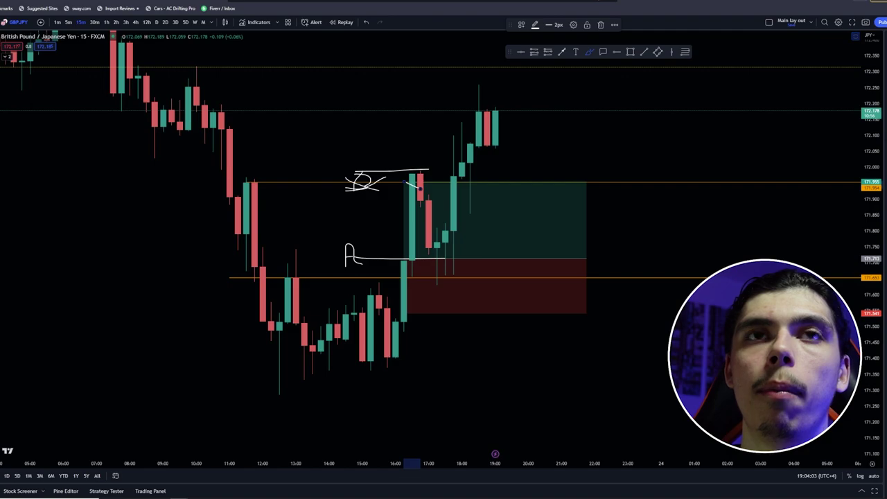
shift+click(378, 258)
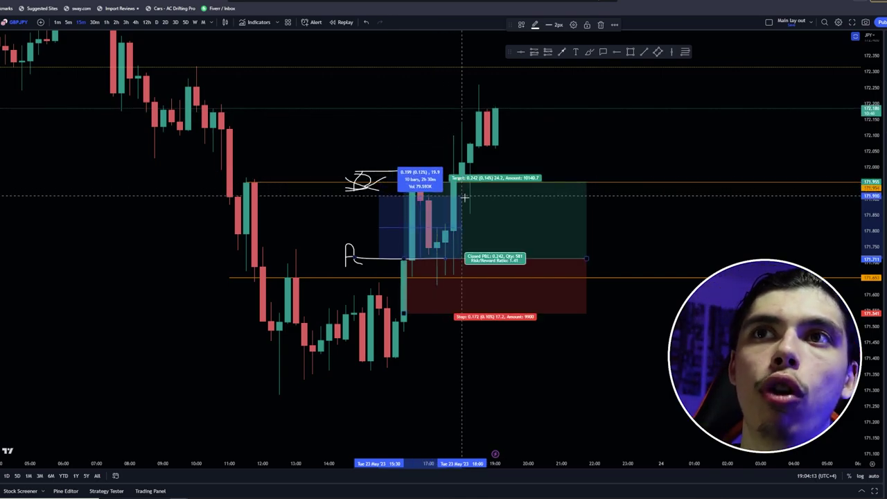
click(493, 261)
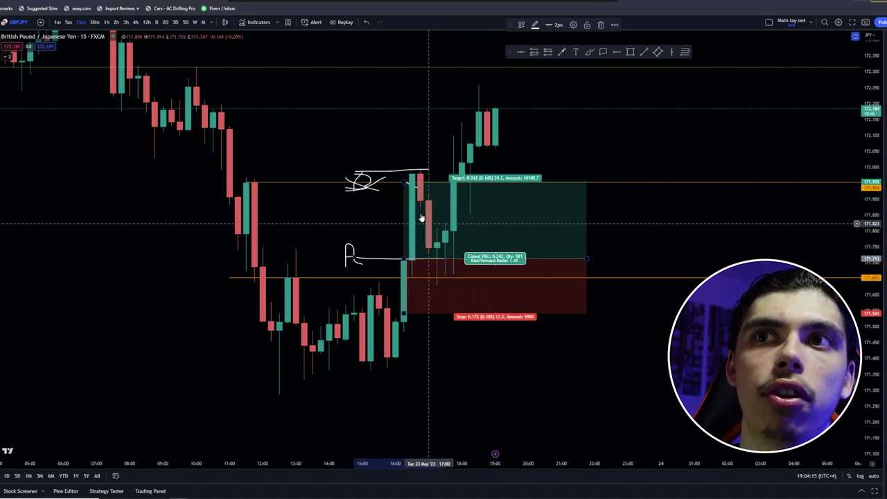
Handwrite 2500 with an arrow to a second 2500 and another amount below, and brush a cross over the rally peak
click(2, 115)
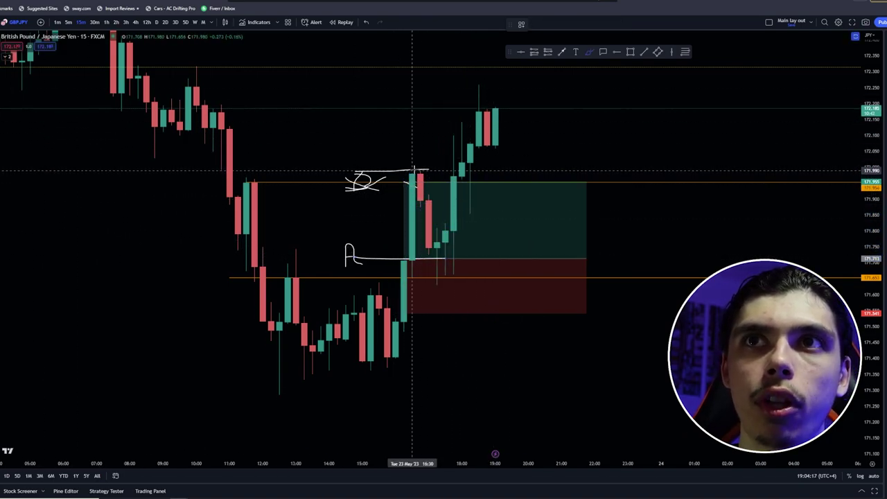
drag(568, 118, 611, 151)
mouse_move(650, 126)
mouse_down()
mouse_move(629, 148)
mouse_move(670, 131)
mouse_up()
drag(705, 129, 708, 128)
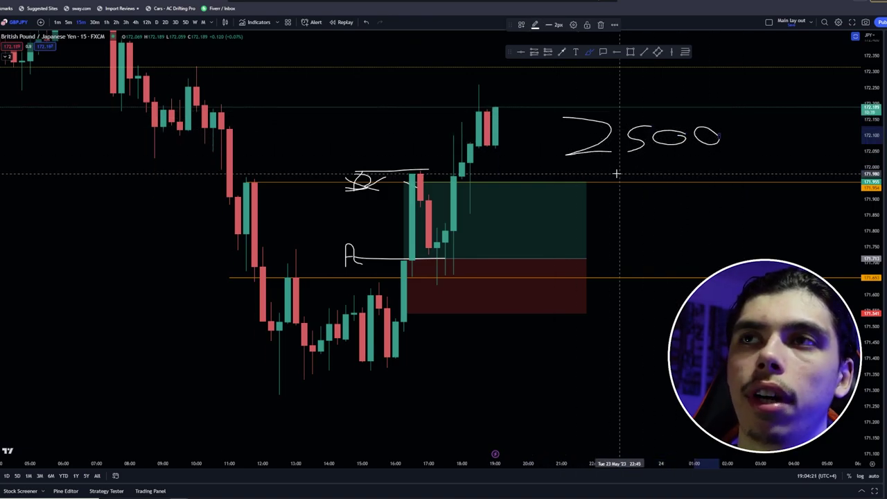
mouse_move(645, 161)
mouse_down()
mouse_move(636, 202)
mouse_move(652, 186)
mouse_up()
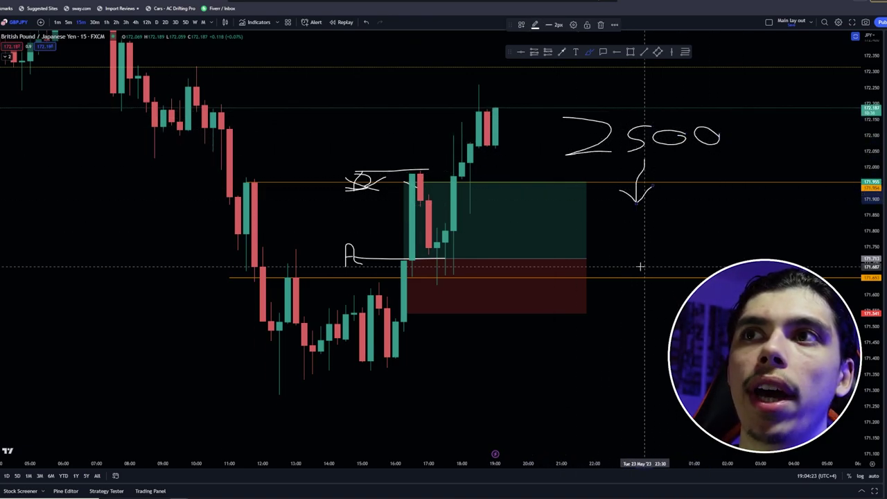
mouse_move(427, 165)
mouse_down()
mouse_move(396, 179)
mouse_move(420, 181)
mouse_up()
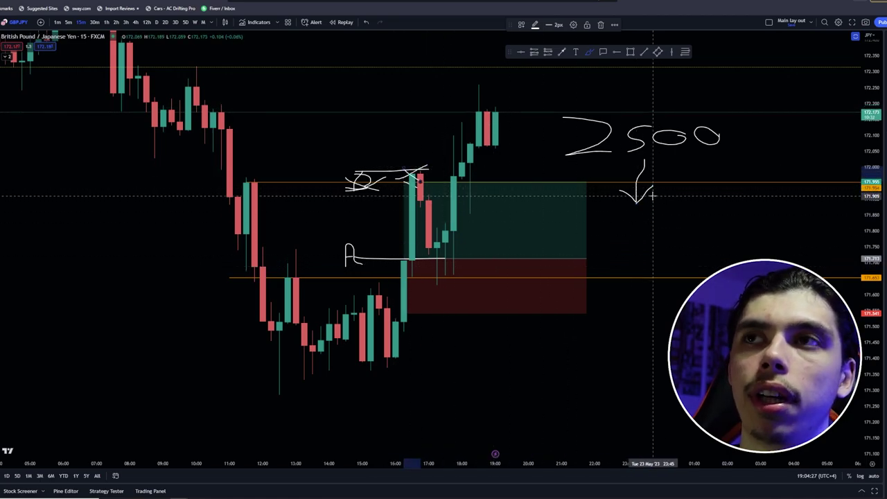
drag(648, 187, 660, 247)
mouse_move(692, 216)
mouse_down()
mouse_move(669, 246)
mouse_move(719, 236)
mouse_up()
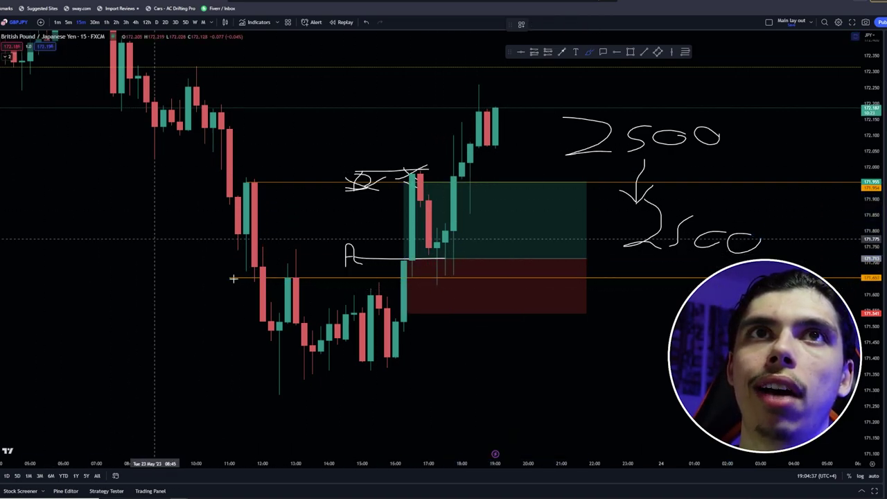
mouse_move(627, 299)
mouse_down()
mouse_move(613, 297)
mouse_move(668, 320)
mouse_up()
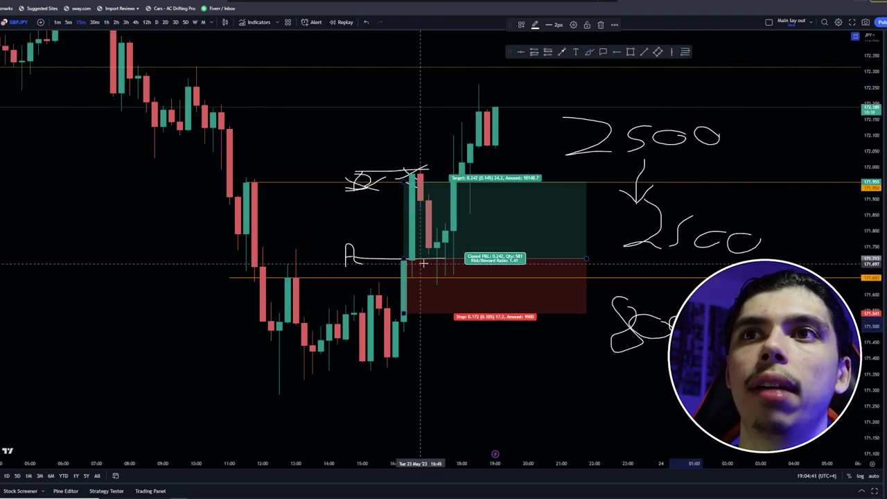
Measure upward from the entry level and brush a zigzag price path along the entry line
shift+click(420, 258)
click(528, 99)
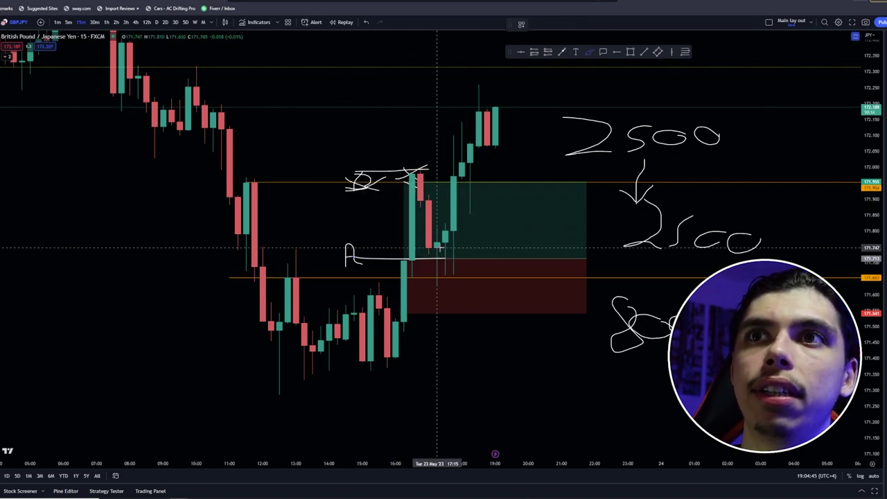
drag(412, 262, 508, 273)
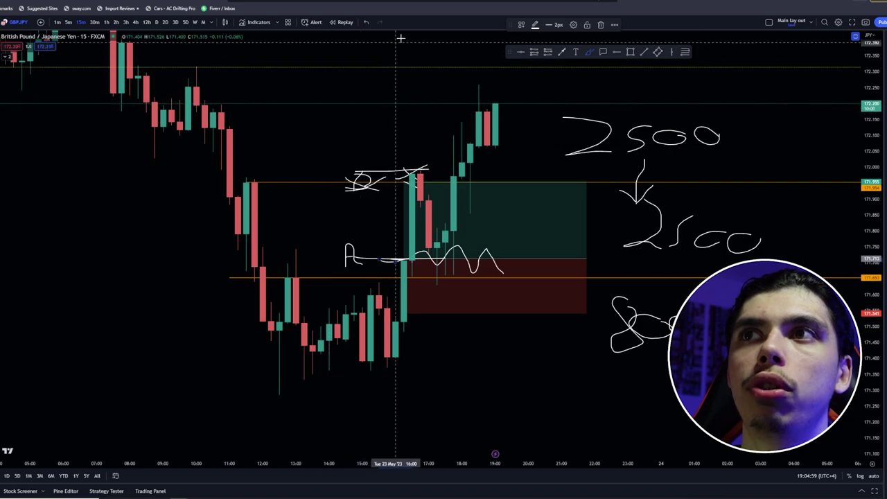
Undo the zigzag, the handwritten amounts and the arrow, keeping the level lines and their labels
click(364, 23)
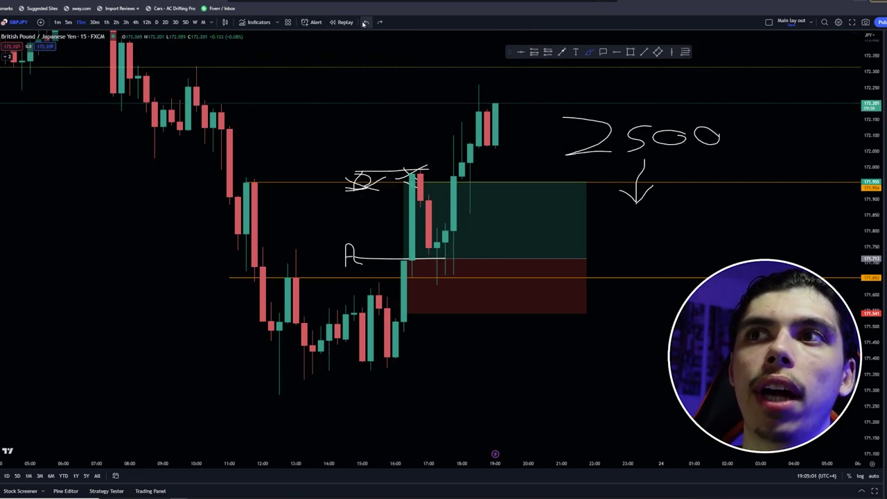
click(362, 24)
click(362, 24)
click(362, 23)
click(363, 23)
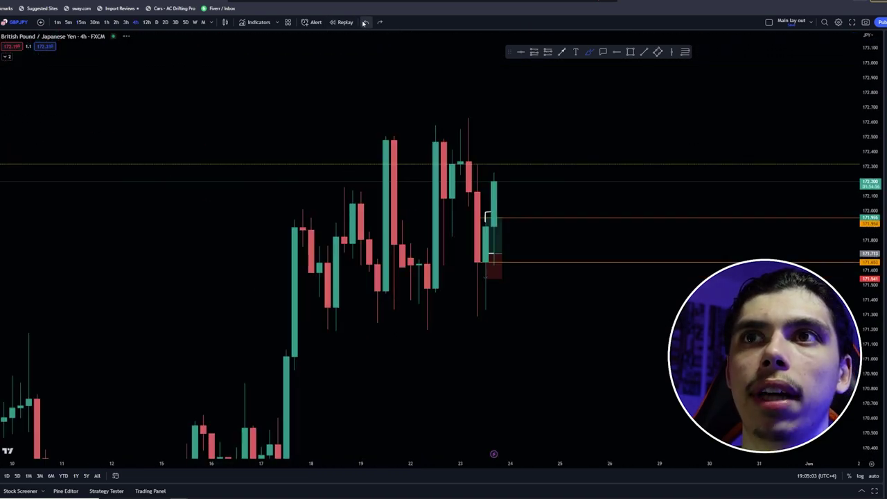
click(364, 23)
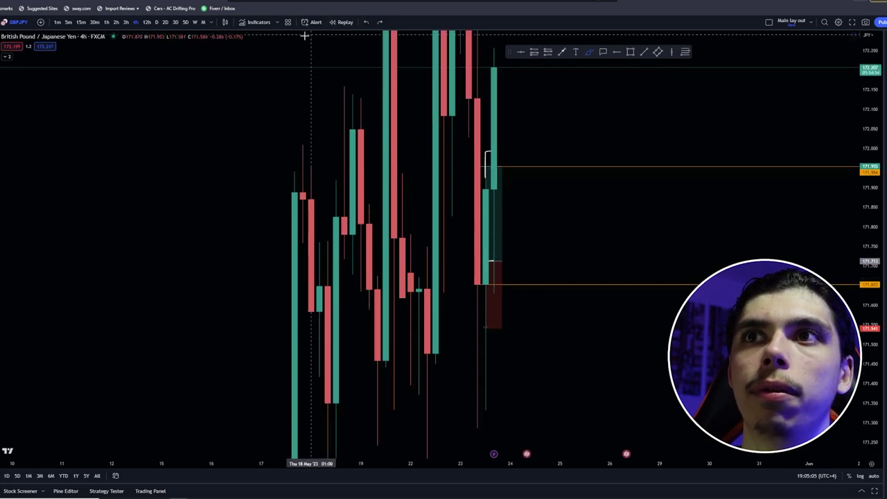
Switch to the 5-minute chart and brush the path of the pullback from the peak with its swings around the entry level
click(68, 22)
scroll(410, 314, down, 4)
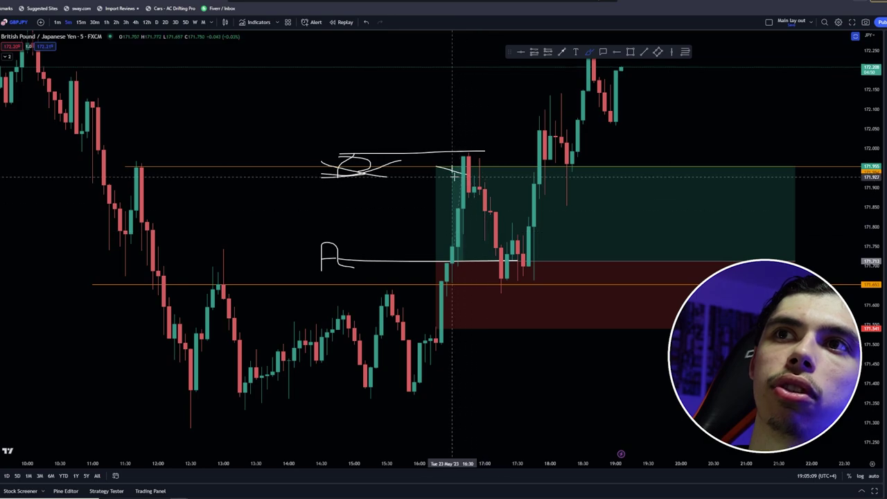
mouse_move(457, 201)
mouse_down()
mouse_move(484, 261)
mouse_move(511, 281)
mouse_up()
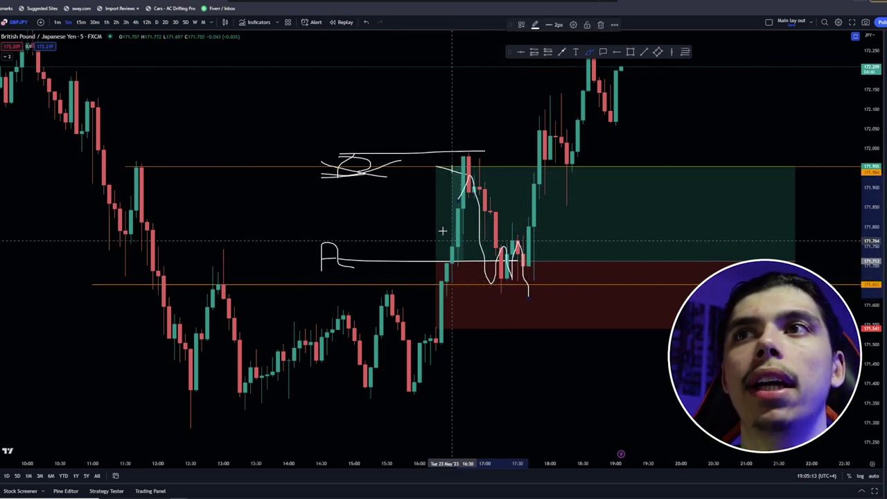
Undo the brushed pullback path and return to the 15-minute chart
click(365, 22)
click(365, 22)
click(365, 22)
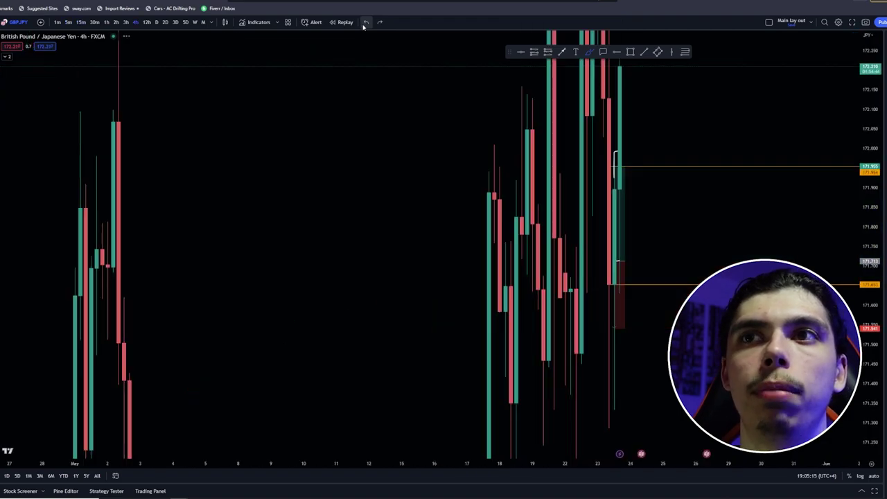
scroll(546, 248, up, 5)
click(81, 23)
click(81, 23)
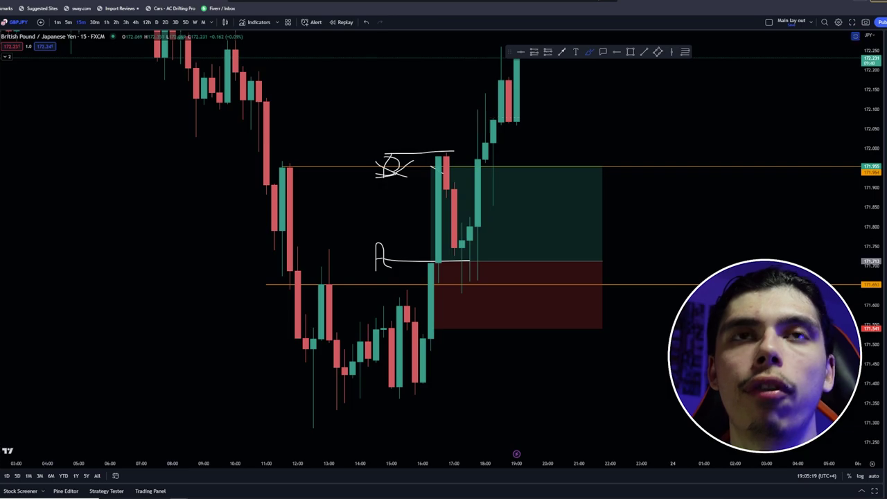
Delete the brushed entry line and the handwritten letter A beside it
click(406, 262)
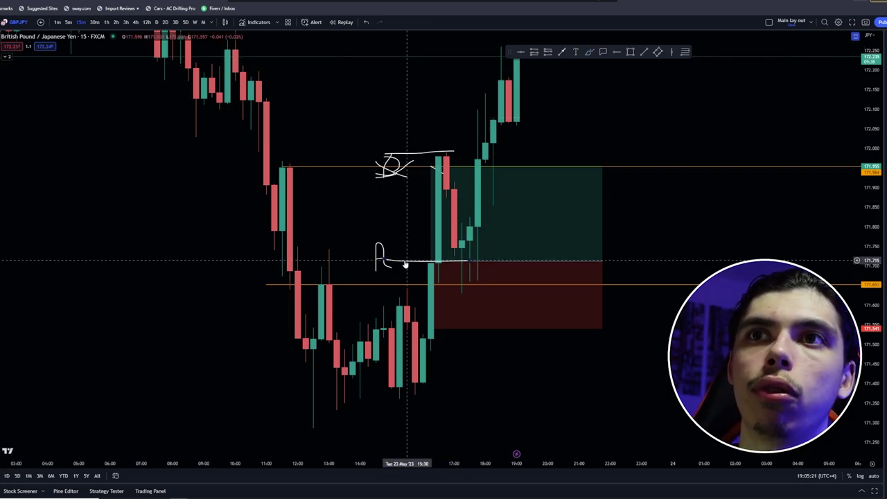
key(Delete)
click(381, 254)
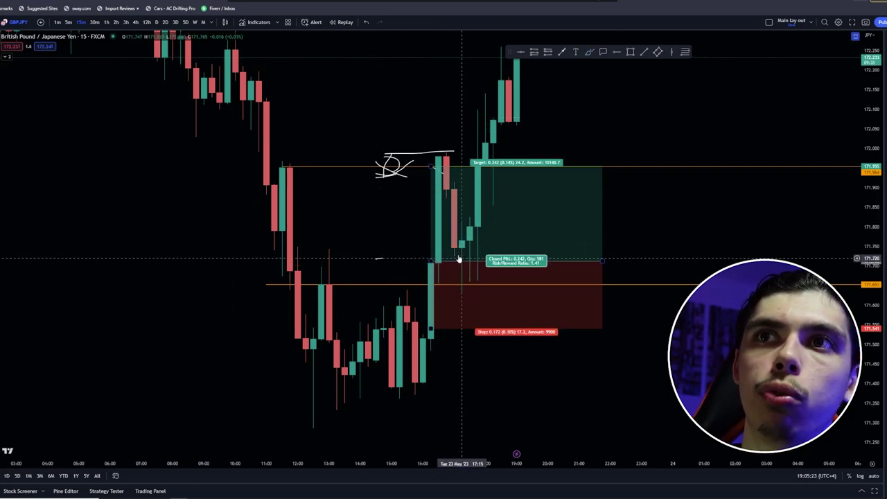
click(379, 258)
Delete the crossed-out letter and brushed line at the peak, the small leftover strokes and the old long position
click(398, 173)
key(Delete)
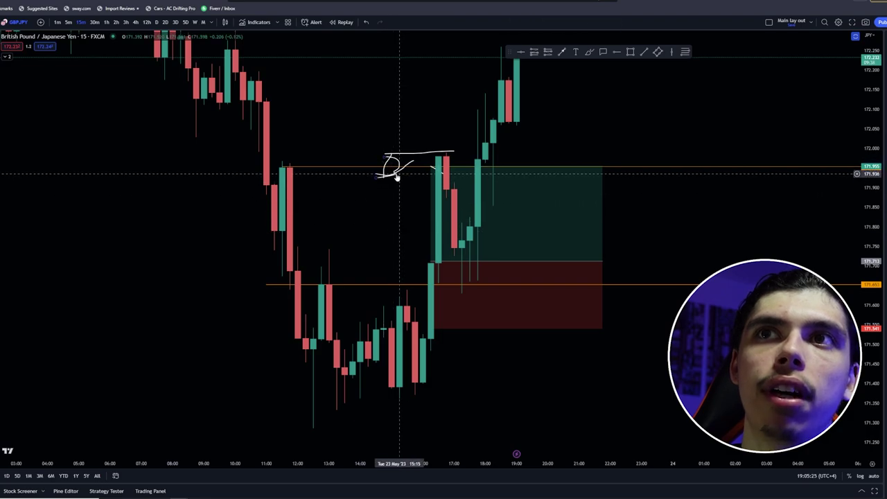
click(396, 173)
key(Delete)
click(392, 173)
key(Delete)
click(408, 151)
key(Delete)
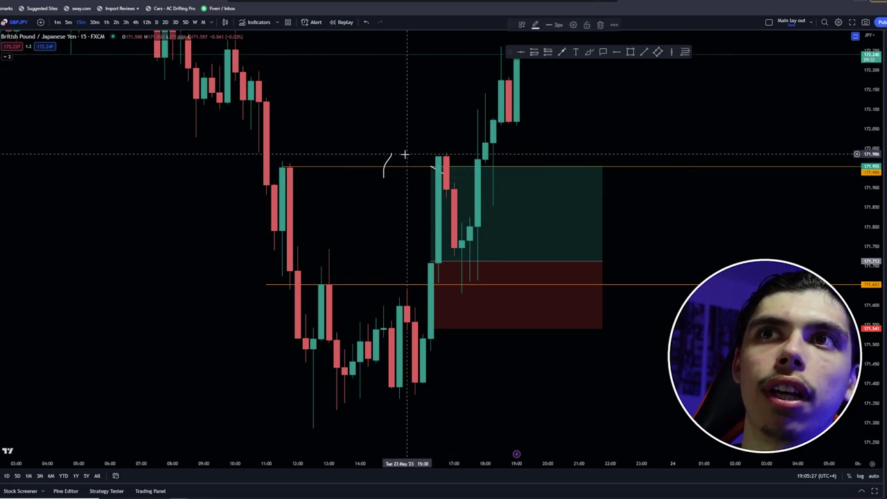
click(392, 158)
click(389, 162)
click(436, 168)
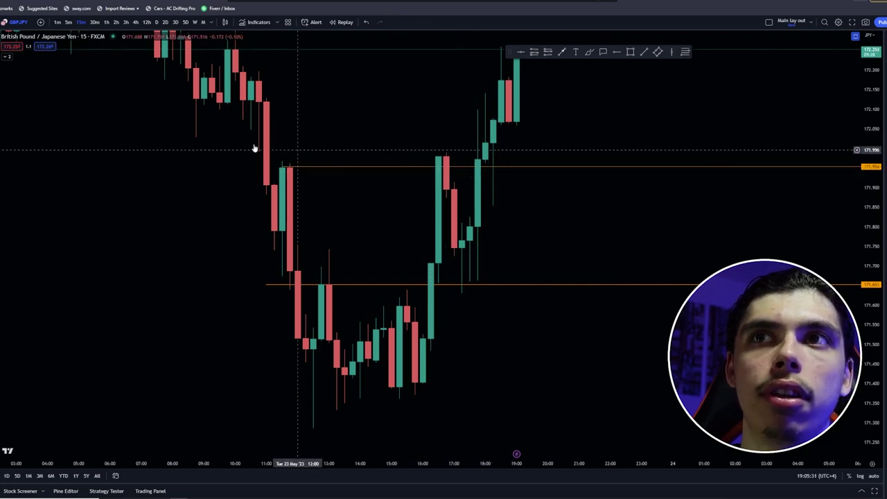
Place a long position from the 16:15 candle with entry at about 171.713, target at about 172.311 and stop at about 171.481
click(446, 260)
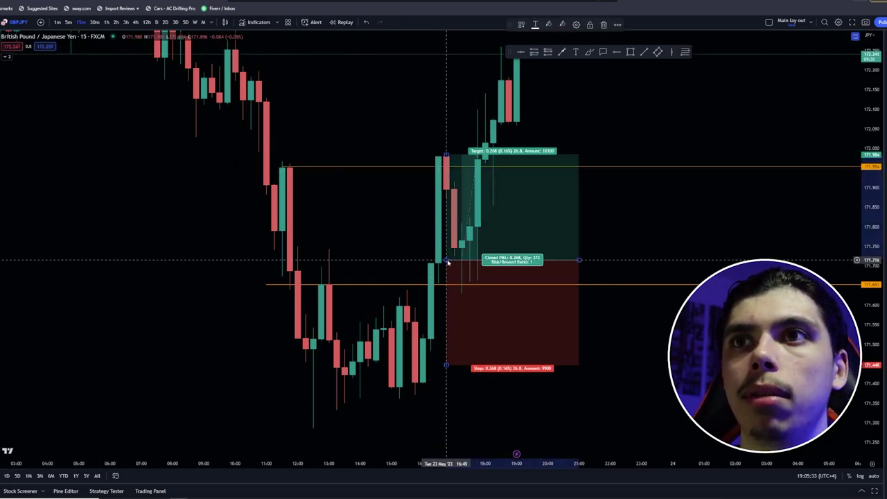
drag(446, 261, 430, 260)
click(430, 151)
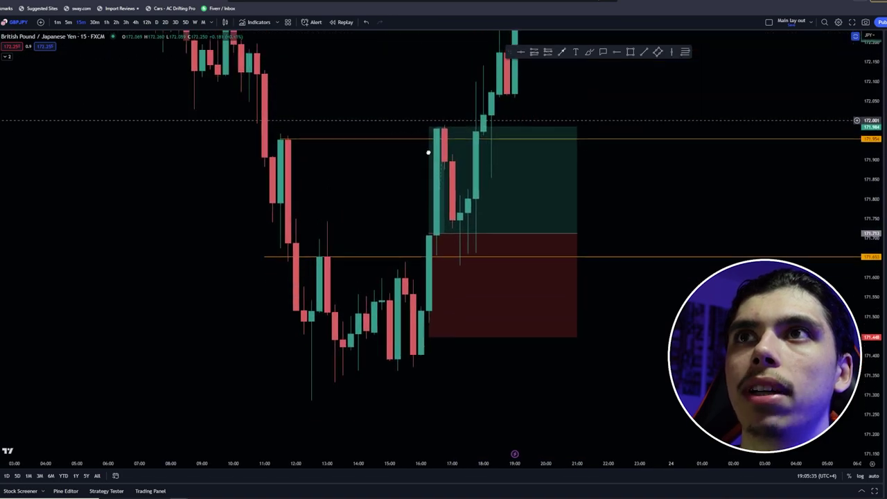
mouse_move(428, 150)
mouse_down()
mouse_move(431, 257)
mouse_move(441, 145)
mouse_up()
drag(672, 201, 661, 101)
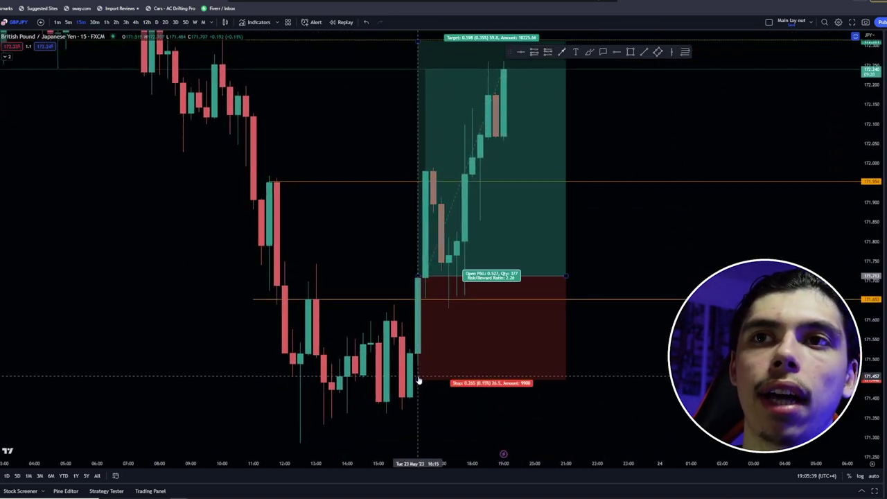
drag(419, 380, 420, 367)
drag(542, 385, 540, 391)
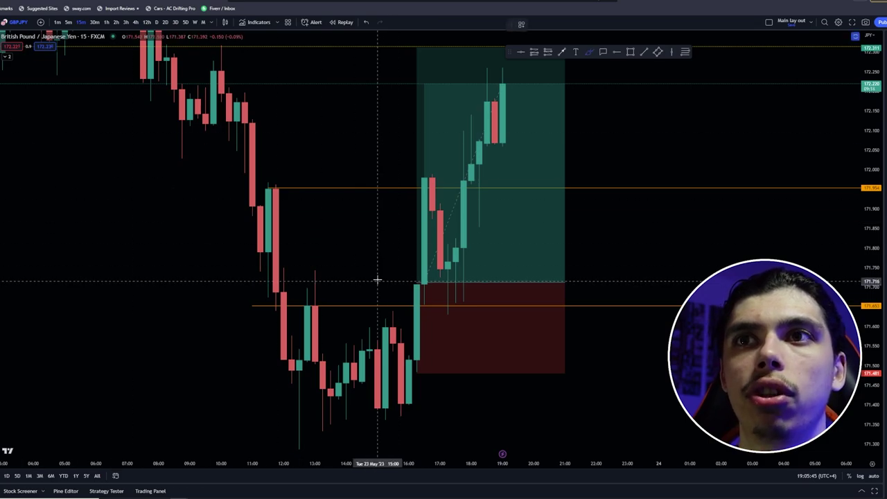
Brush short lines at the entry level and the peak, plus the path of the pullback, the rally and the turn down
drag(377, 283, 440, 281)
mouse_move(378, 178)
mouse_down()
mouse_move(437, 176)
mouse_move(427, 190)
mouse_move(485, 148)
mouse_move(495, 99)
mouse_move(525, 134)
mouse_up()
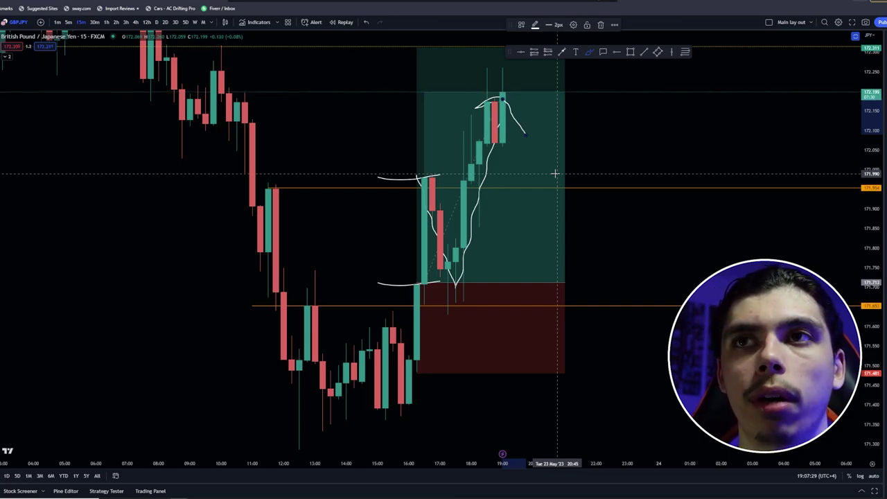
Undo the brushed level lines and the pullback and rally path, keeping the long position
click(365, 23)
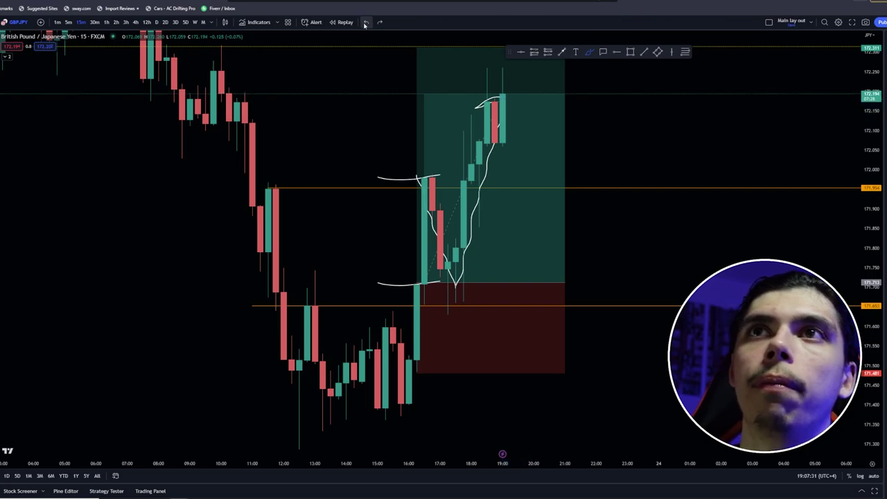
click(365, 23)
click(365, 23)
click(365, 24)
click(365, 23)
Brush lines at the entry level and the peak, trace the drop between them and circle the pullback lows
drag(402, 281, 439, 281)
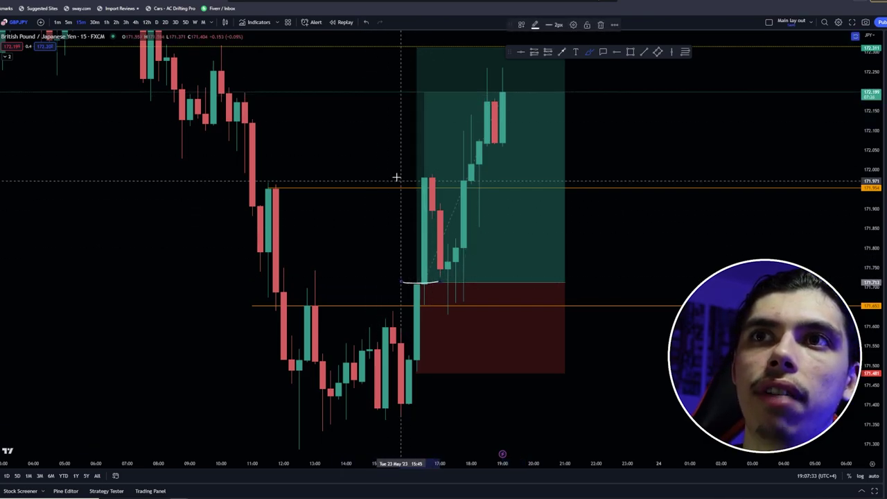
mouse_move(401, 179)
mouse_down()
mouse_move(446, 179)
mouse_move(440, 261)
mouse_up()
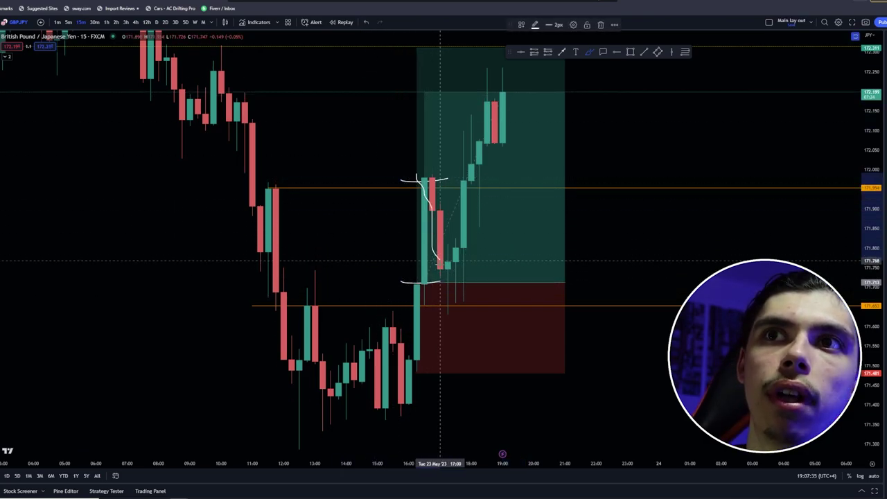
drag(402, 174, 459, 175)
mouse_move(427, 244)
mouse_down()
mouse_move(449, 243)
mouse_move(427, 301)
mouse_move(463, 242)
mouse_up()
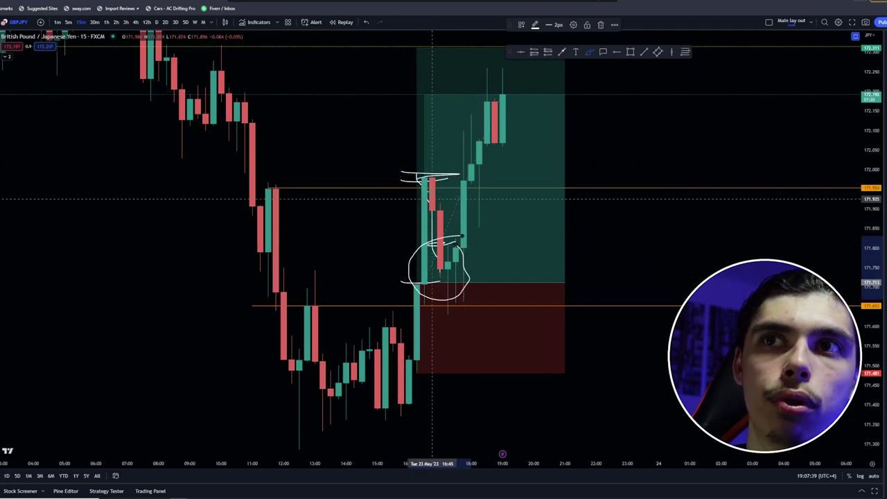
drag(410, 179, 486, 176)
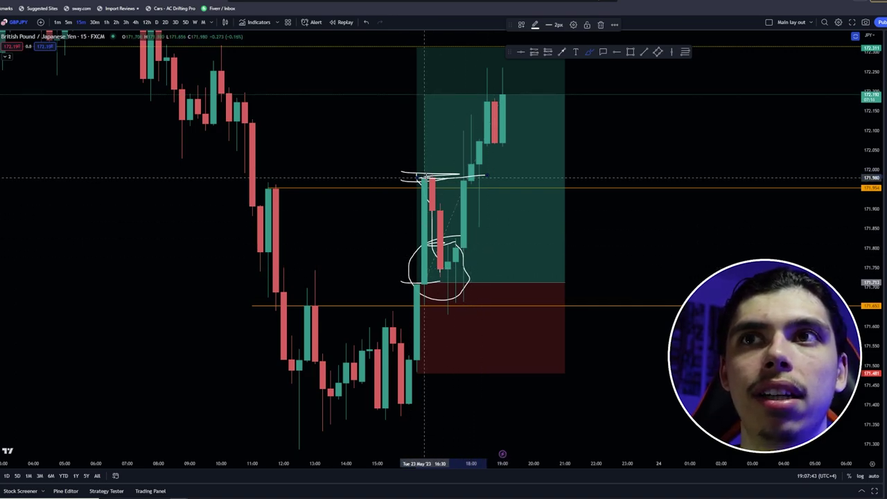
Brush rising and dashed price paths from around the peak level up to the long position's target
drag(432, 212, 447, 143)
drag(447, 134, 448, 105)
drag(448, 91, 447, 79)
drag(448, 70, 448, 66)
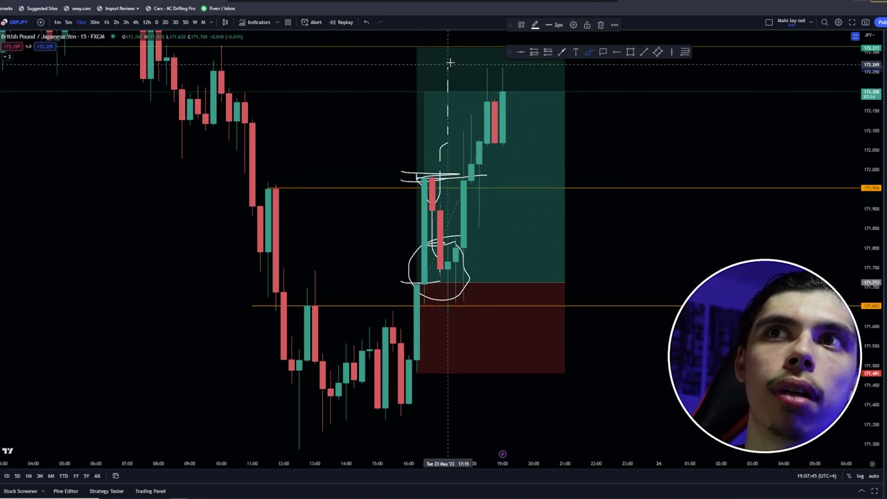
mouse_move(416, 167)
mouse_down()
mouse_move(439, 158)
mouse_move(416, 174)
mouse_move(418, 190)
mouse_move(441, 51)
mouse_up()
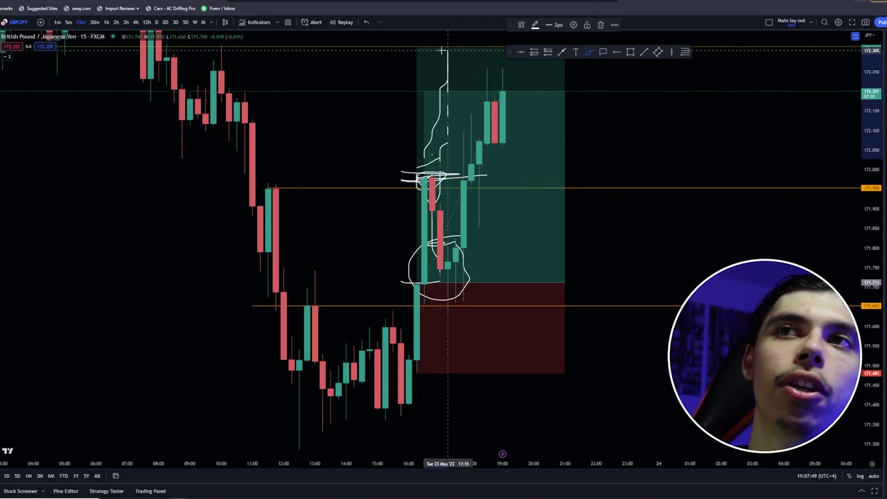